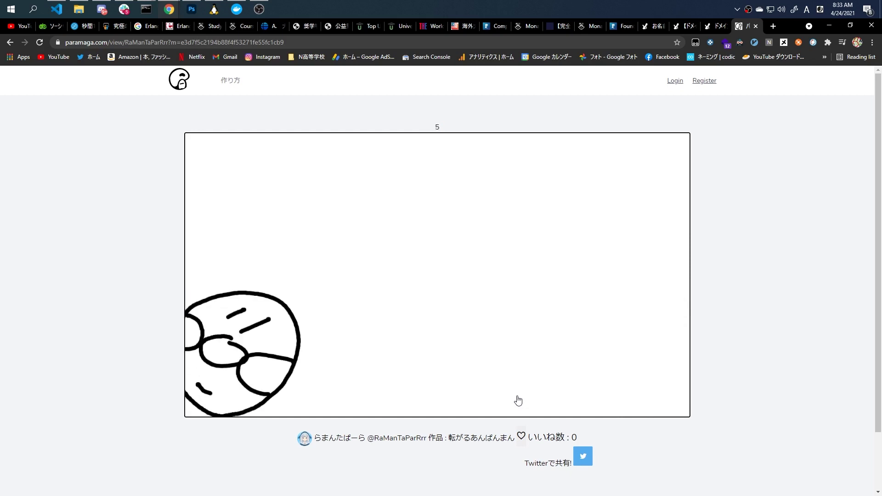
Sign in and like the 転がるあんぱんまん flip-book from its full view page.
{"action": "left_click", "coordinate": [521, 436]}
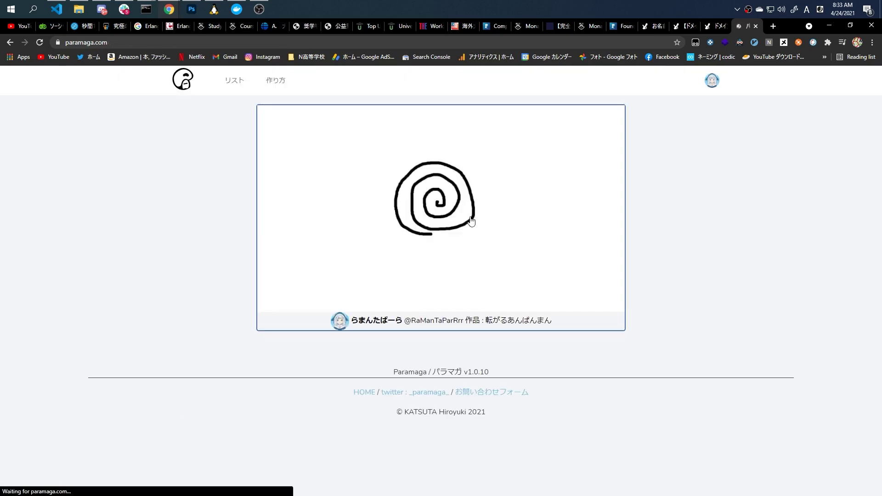
{"action": "left_click", "coordinate": [468, 215]}
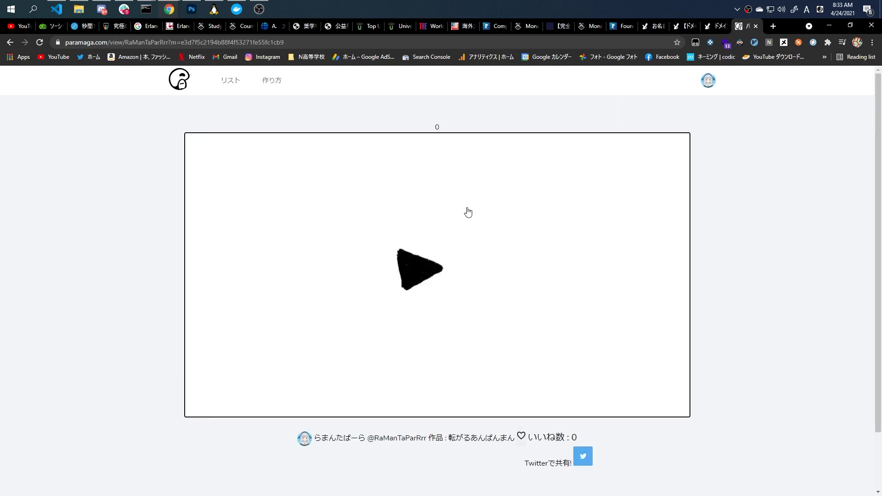
{"action": "left_click", "coordinate": [521, 435]}
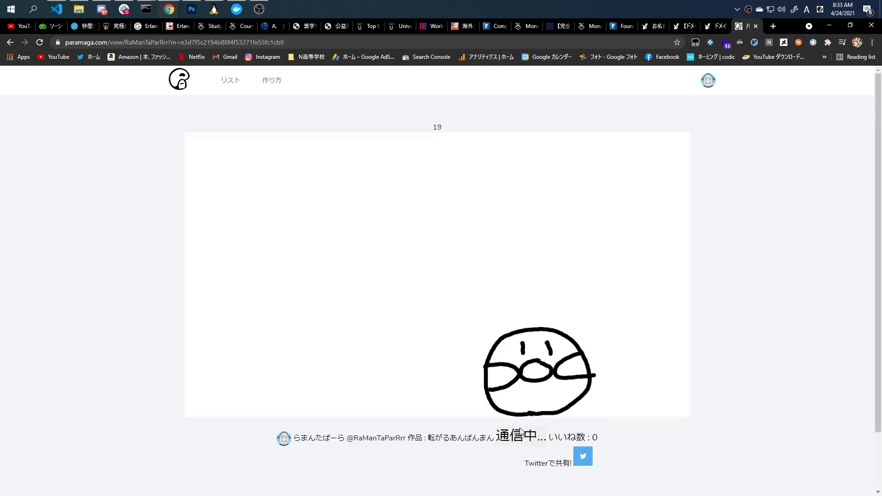
{"action": "scroll", "coordinate": [702, 431], "scroll_direction": "down", "scroll_amount": 1}
{"action": "scroll", "coordinate": [709, 367], "scroll_direction": "up", "scroll_amount": 1}
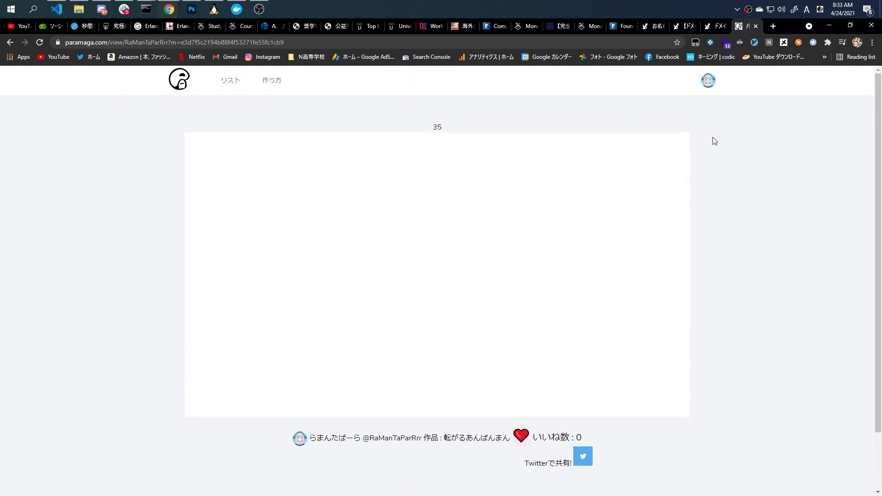
{"action": "left_click", "coordinate": [707, 87]}
Visit your user page and open the 転がるあんぱんまん work from it.
{"action": "left_click", "coordinate": [677, 116]}
{"action": "scroll", "coordinate": [546, 168], "scroll_direction": "down", "scroll_amount": 2}
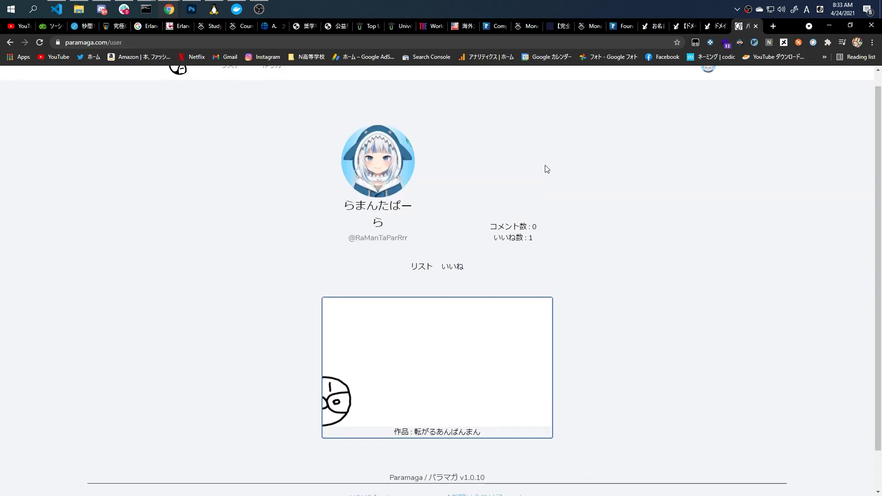
{"action": "left_click", "coordinate": [426, 311]}
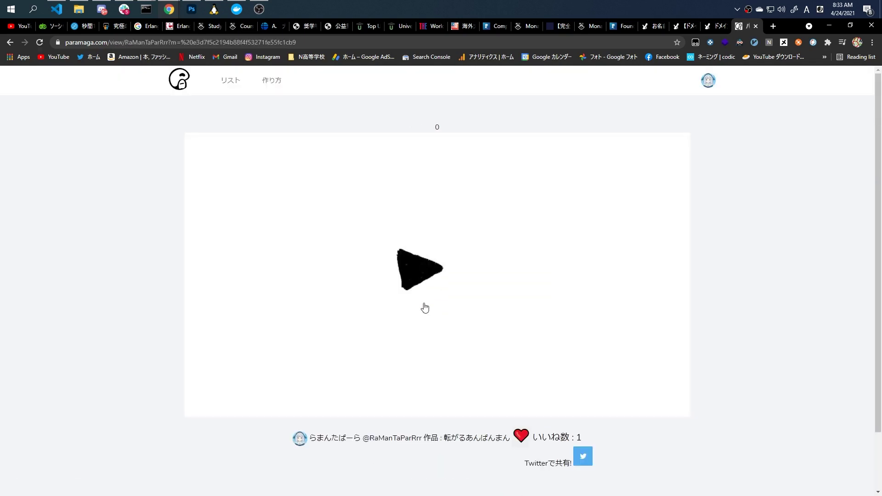
Review the account profile settings, then return to the リスト of your works.
{"action": "left_click", "coordinate": [705, 90]}
{"action": "left_click", "coordinate": [681, 133]}
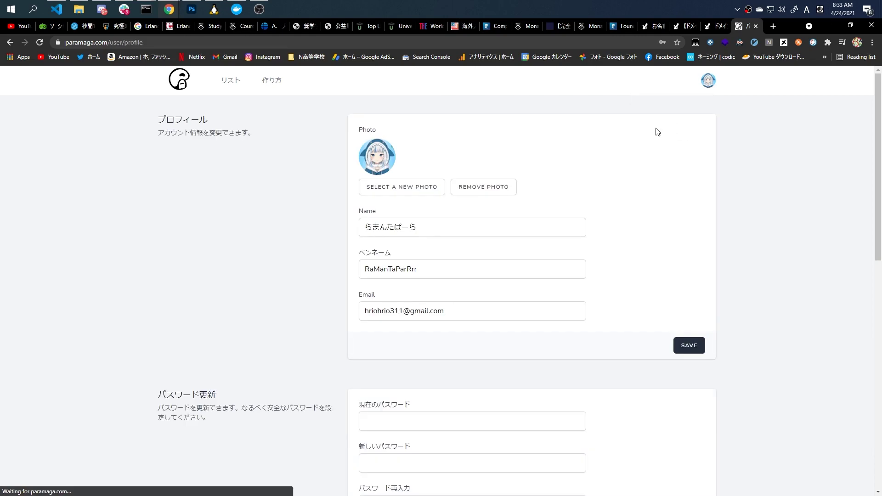
{"action": "scroll", "coordinate": [526, 205], "scroll_direction": "down", "scroll_amount": 1}
{"action": "scroll", "coordinate": [525, 205], "scroll_direction": "down", "scroll_amount": 14}
{"action": "scroll", "coordinate": [526, 205], "scroll_direction": "up", "scroll_amount": 15}
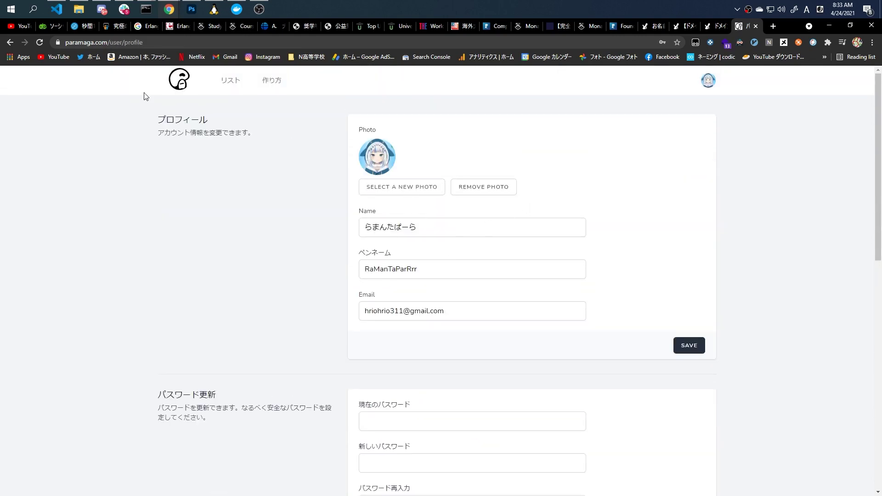
{"action": "left_click", "coordinate": [227, 81]}
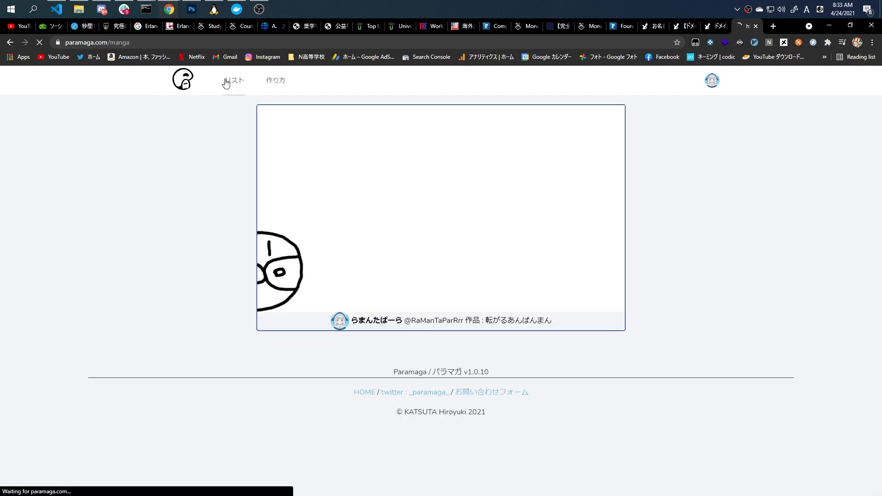
Open 転がるあんぱんまん in the editor and draw a curved stroke on page 1.
{"action": "left_click", "coordinate": [349, 185]}
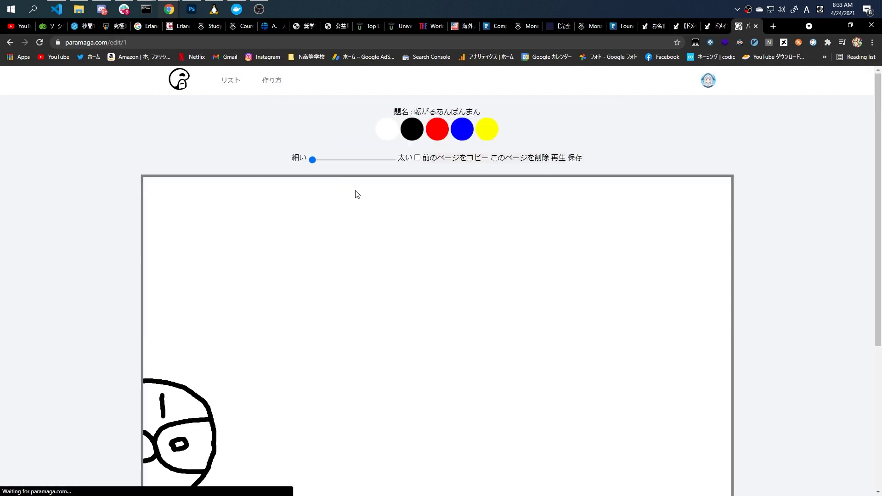
{"action": "scroll", "coordinate": [385, 216], "scroll_direction": "down", "scroll_amount": 5}
{"action": "scroll", "coordinate": [394, 219], "scroll_direction": "up", "scroll_amount": 2}
{"action": "scroll", "coordinate": [398, 209], "scroll_direction": "down", "scroll_amount": 2}
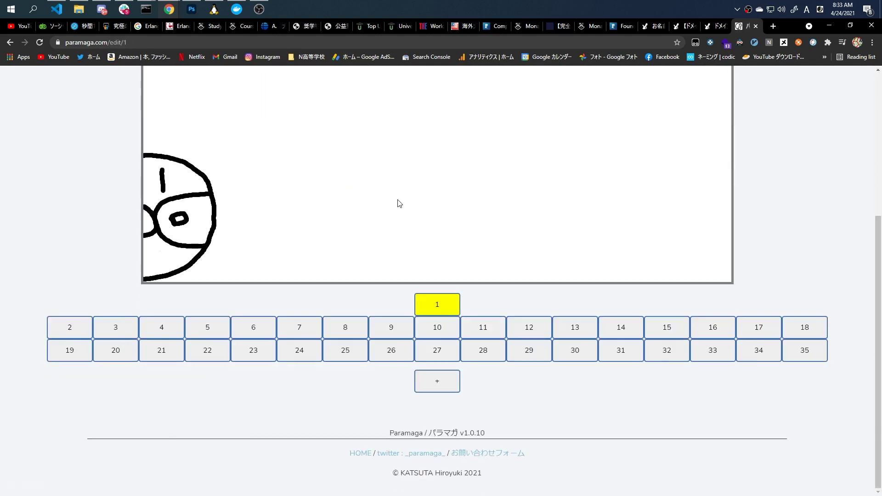
{"action": "scroll", "coordinate": [417, 196], "scroll_direction": "up", "scroll_amount": 2}
{"action": "scroll", "coordinate": [429, 191], "scroll_direction": "up", "scroll_amount": 3}
{"action": "left_click_drag", "start_coordinate": [351, 240], "coordinate": [318, 278]}
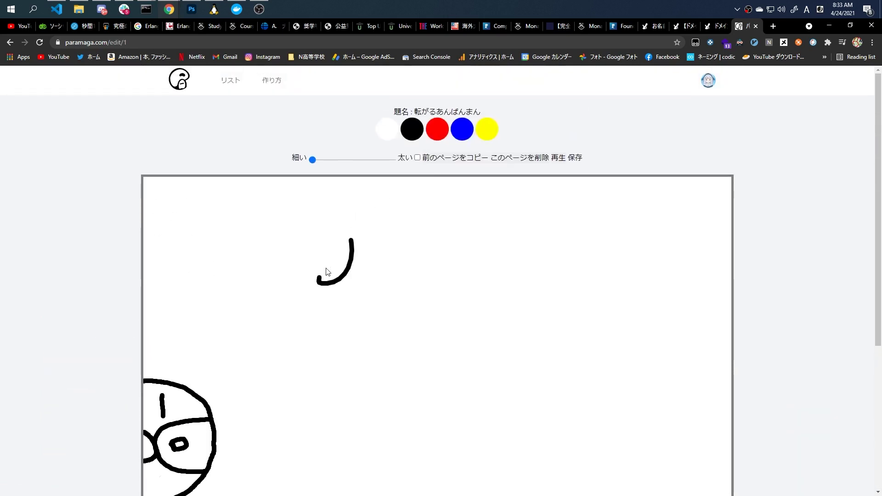
{"action": "left_click_drag", "start_coordinate": [376, 276], "coordinate": [385, 272]}
{"action": "scroll", "coordinate": [449, 305], "scroll_direction": "down", "scroll_amount": 3}
Browse pages 11, 10, 1, 8, 24, 25 and 26 of the flip-book.
{"action": "left_click", "coordinate": [480, 415]}
{"action": "left_click", "coordinate": [456, 415]}
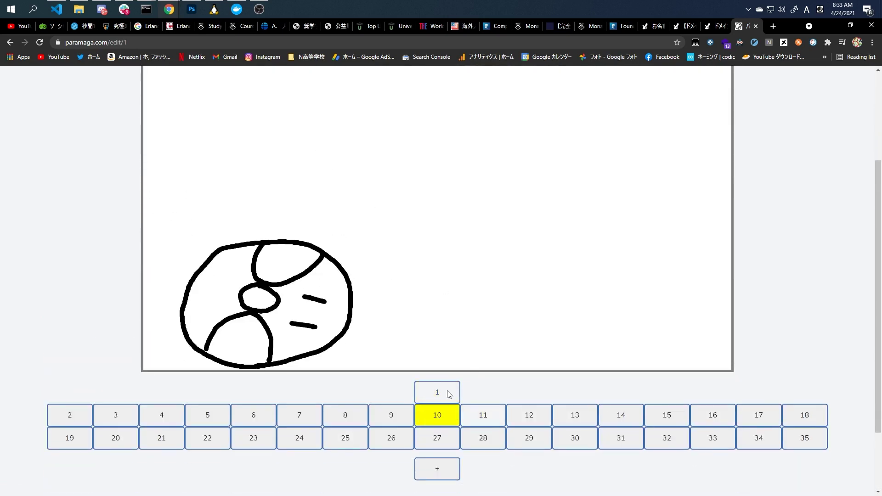
{"action": "left_click", "coordinate": [448, 391]}
{"action": "left_click", "coordinate": [342, 416]}
{"action": "left_click", "coordinate": [316, 437]}
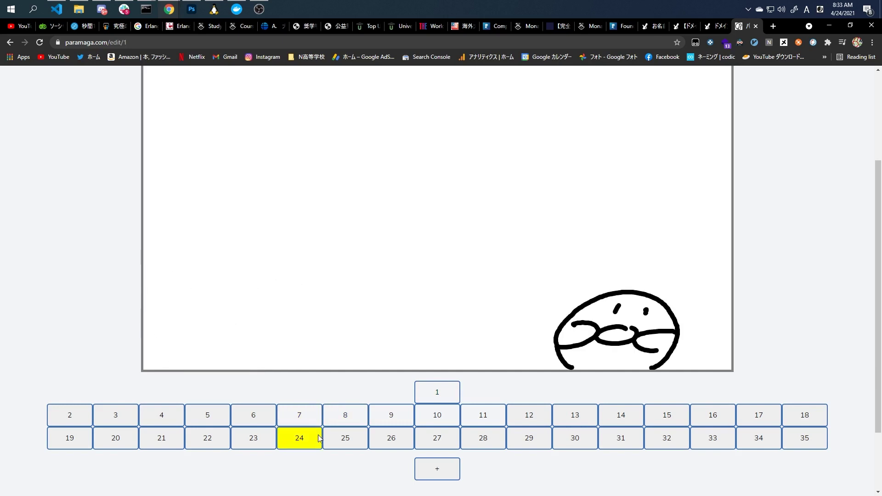
{"action": "left_click", "coordinate": [338, 439]}
{"action": "left_click", "coordinate": [373, 439]}
{"action": "left_click", "coordinate": [323, 418]}
Flip through several more pages, ending on page 29.
{"action": "left_click", "coordinate": [311, 436]}
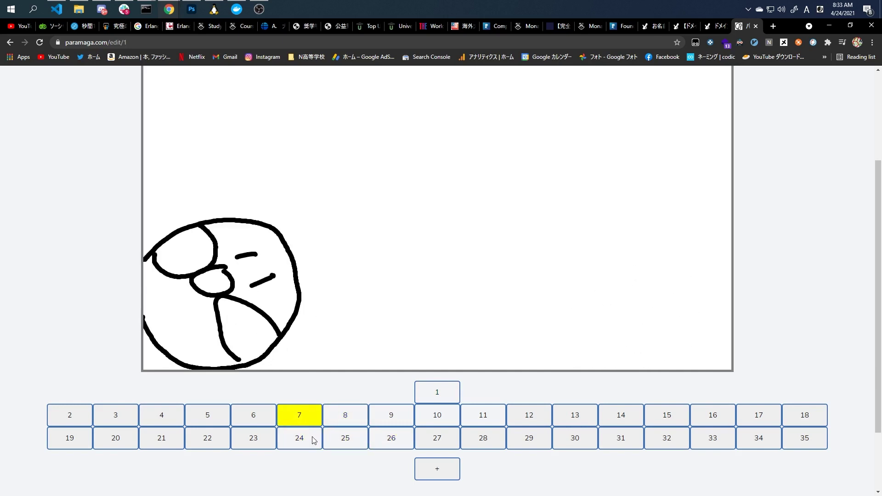
{"action": "left_click", "coordinate": [345, 438]}
{"action": "left_click", "coordinate": [390, 438]}
{"action": "left_click", "coordinate": [441, 437]}
{"action": "left_click", "coordinate": [525, 435]}
{"action": "scroll", "coordinate": [623, 175], "scroll_direction": "up", "scroll_amount": 3}
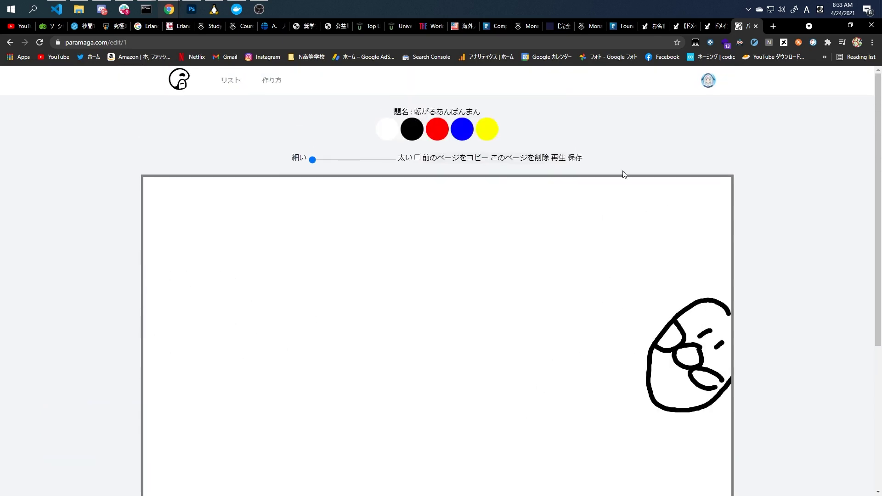
{"action": "scroll", "coordinate": [577, 169], "scroll_direction": "down", "scroll_amount": 1}
Play the animation, save the flip-book with 保存 and confirm, then return to リスト.
{"action": "left_click", "coordinate": [556, 113]}
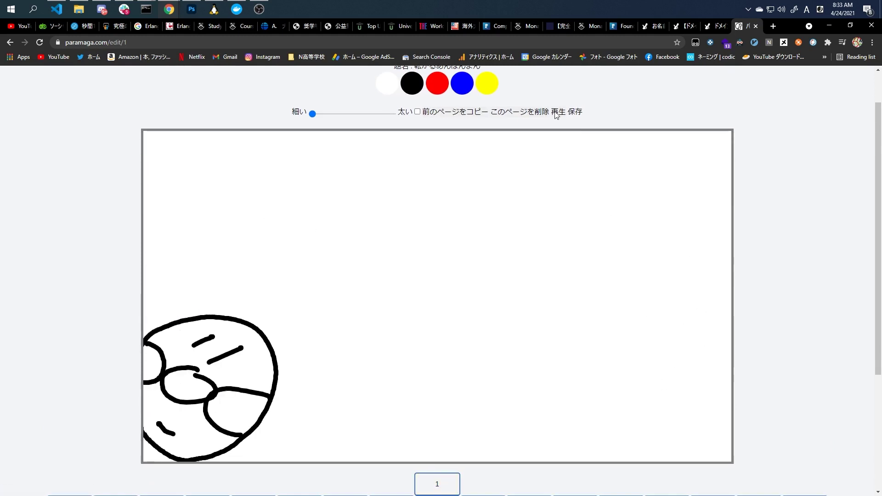
{"action": "scroll", "coordinate": [583, 115], "scroll_direction": "up", "scroll_amount": 1}
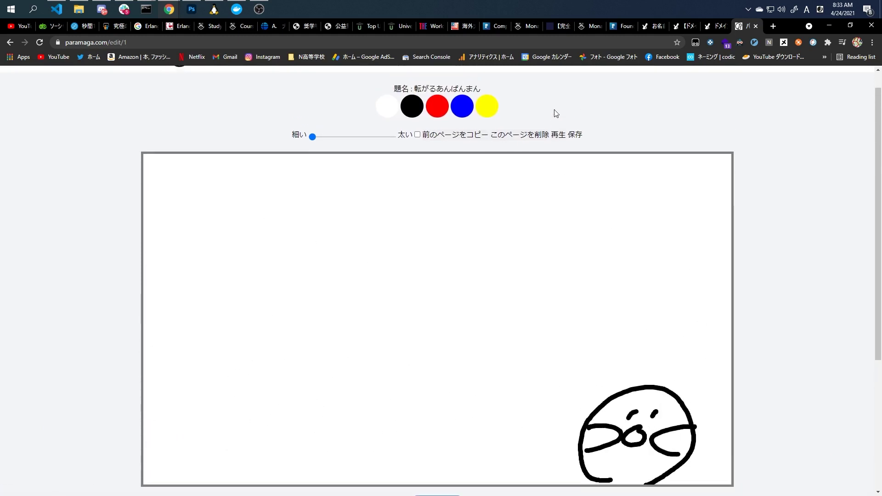
{"action": "left_click", "coordinate": [580, 161]}
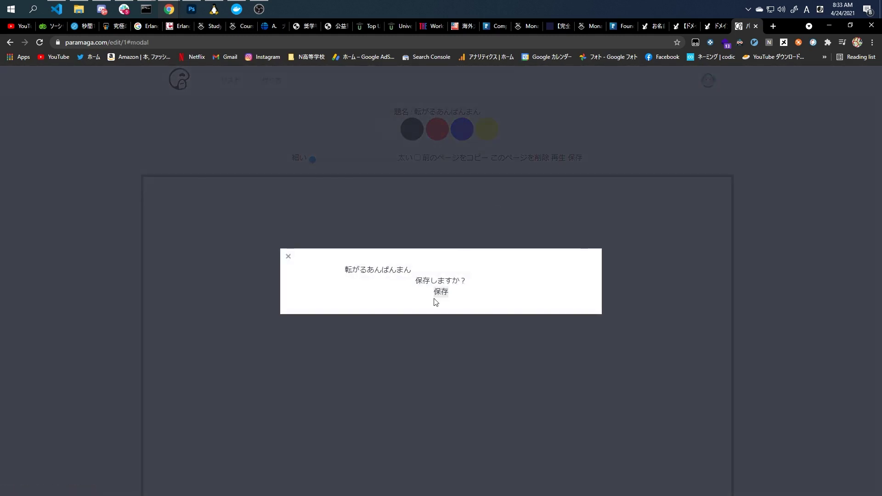
{"action": "left_click", "coordinate": [288, 255]}
{"action": "scroll", "coordinate": [400, 252], "scroll_direction": "down", "scroll_amount": 3}
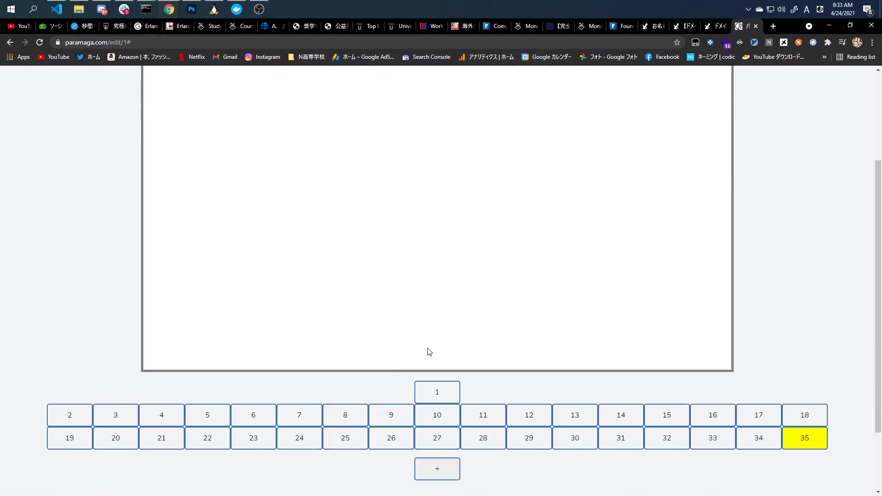
{"action": "scroll", "coordinate": [311, 109], "scroll_direction": "up", "scroll_amount": 3}
{"action": "left_click", "coordinate": [237, 88]}
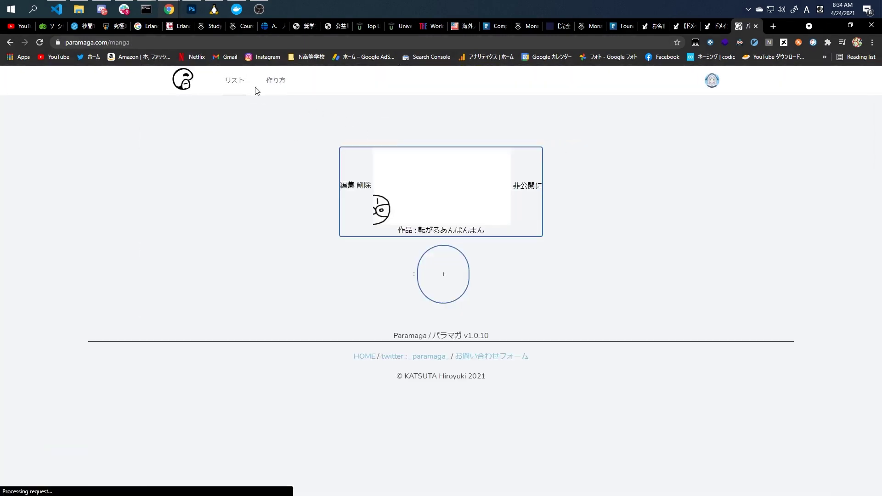
Start a new blank flip-book, draw on page 1, add page 2 and draw looping strokes.
{"action": "left_click", "coordinate": [457, 280]}
{"action": "scroll", "coordinate": [454, 271], "scroll_direction": "down", "scroll_amount": 3}
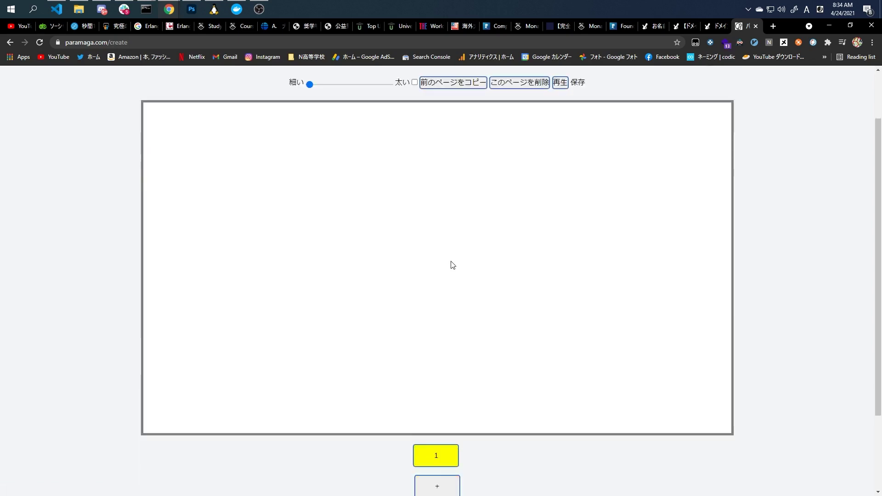
{"action": "mouse_move", "coordinate": [379, 303]}
{"action": "left_mouse_down"}
{"action": "mouse_move", "coordinate": [409, 211]}
{"action": "mouse_move", "coordinate": [323, 259]}
{"action": "left_mouse_up"}
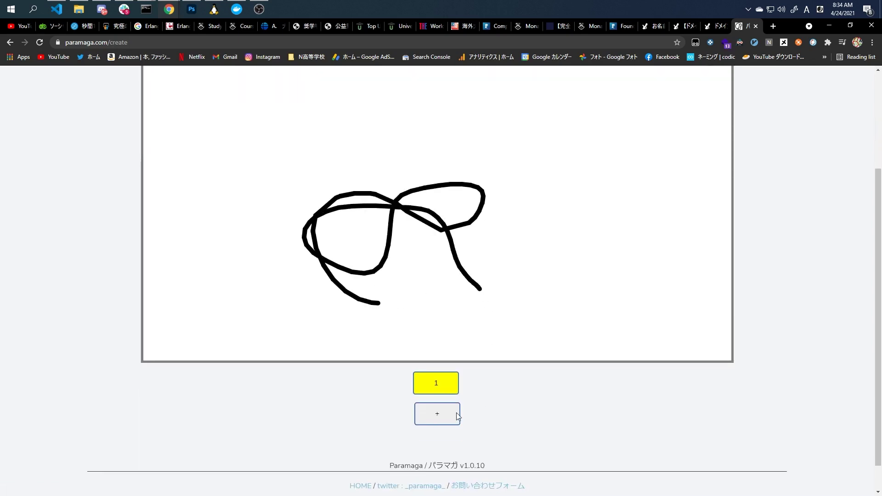
{"action": "left_click", "coordinate": [458, 416]}
{"action": "mouse_move", "coordinate": [299, 231]}
{"action": "left_mouse_down"}
{"action": "mouse_move", "coordinate": [358, 316]}
{"action": "mouse_move", "coordinate": [504, 215]}
{"action": "mouse_move", "coordinate": [425, 378]}
{"action": "left_mouse_up"}
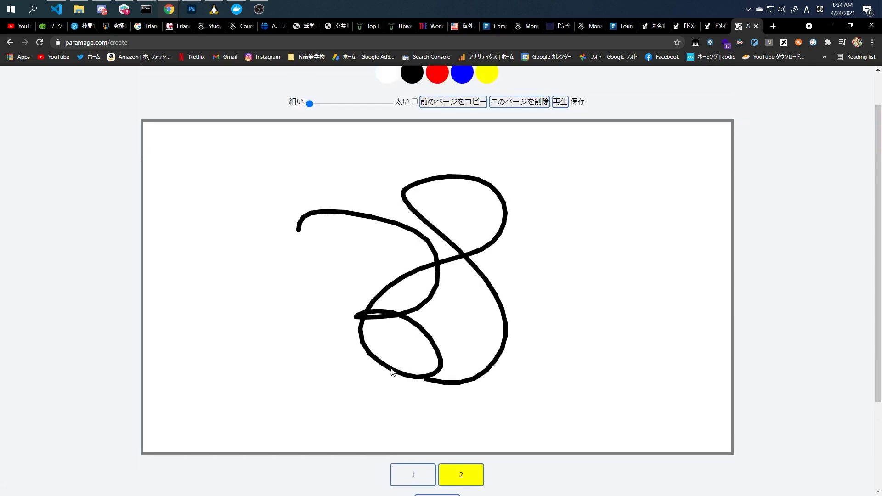
{"action": "mouse_move", "coordinate": [379, 360]}
{"action": "left_mouse_down"}
{"action": "mouse_move", "coordinate": [516, 220]}
{"action": "mouse_move", "coordinate": [556, 361]}
{"action": "left_mouse_up"}
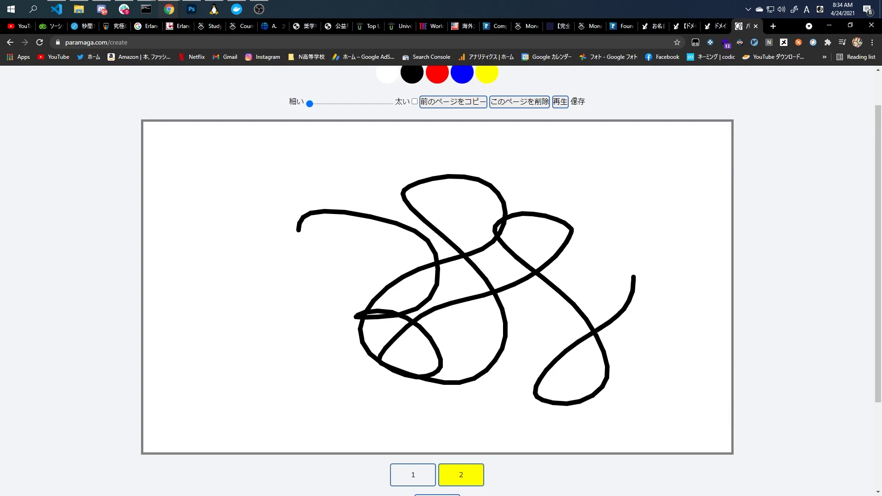
Save the flip-book with the title 'test' and return to the works list.
{"action": "left_click", "coordinate": [578, 102]}
{"action": "left_click", "coordinate": [439, 271]}
{"action": "type", "text": "test"}
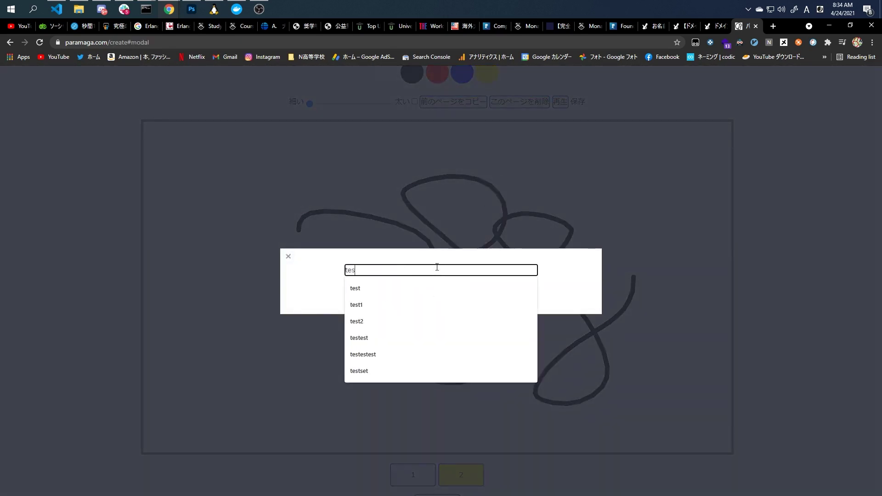
{"action": "key", "text": "Return"}
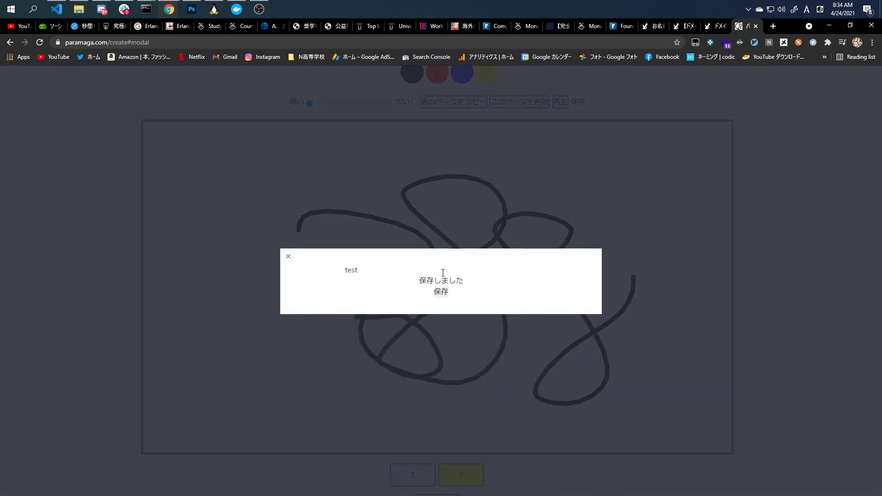
{"action": "left_click", "coordinate": [417, 239]}
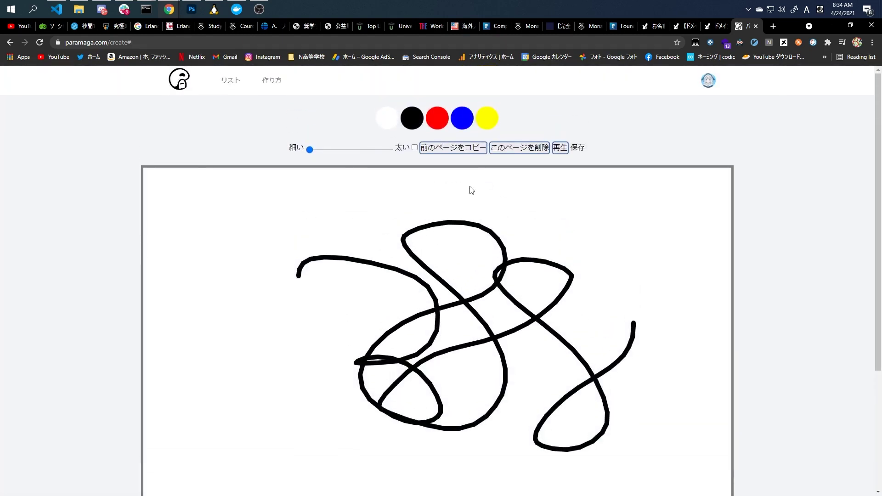
{"action": "left_click", "coordinate": [238, 90]}
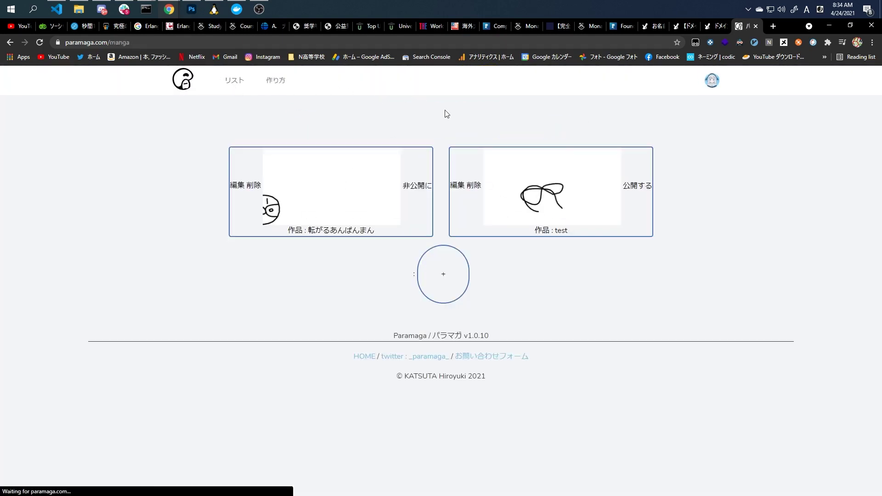
{"action": "left_click", "coordinate": [500, 165]}
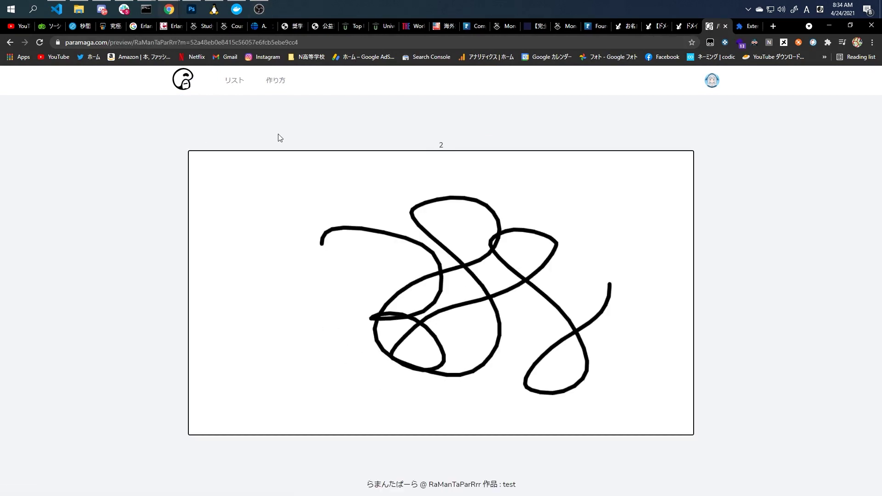
{"action": "left_click", "coordinate": [239, 82]}
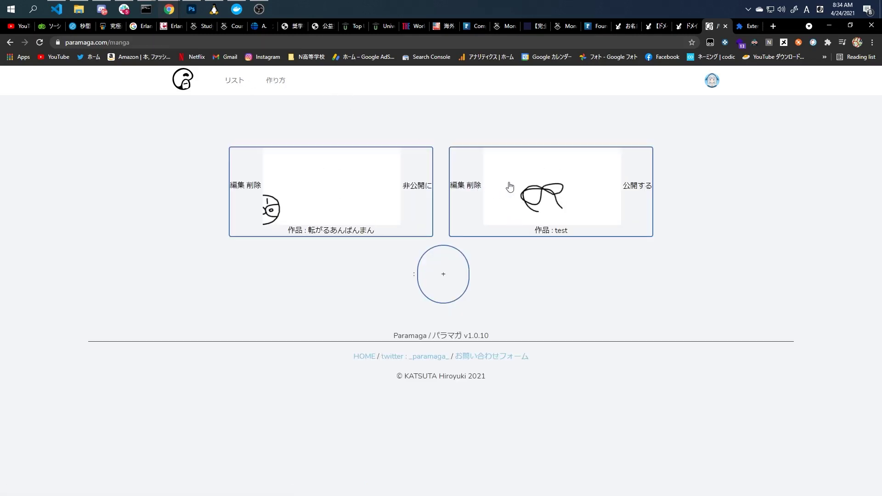
{"action": "left_click", "coordinate": [458, 193]}
Draw page numbers on pages 3, 4 and 7 and scribble large loops on page 6.
{"action": "scroll", "coordinate": [437, 207], "scroll_direction": "down", "scroll_amount": 5}
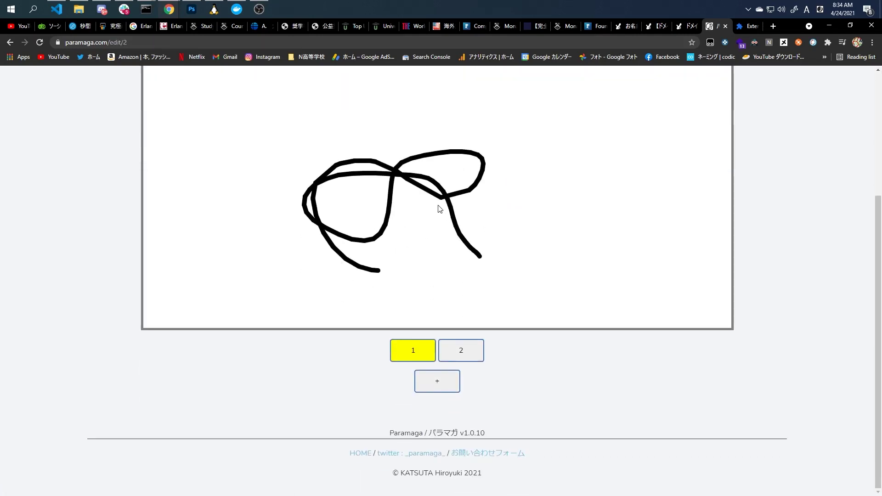
{"action": "scroll", "coordinate": [440, 230], "scroll_direction": "up", "scroll_amount": 2}
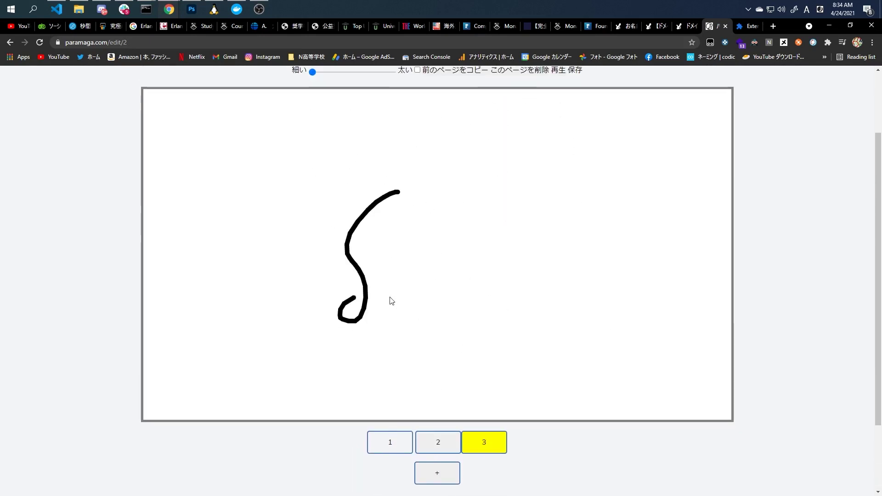
{"action": "left_click_drag", "start_coordinate": [391, 301], "coordinate": [437, 283]}
{"action": "left_click_drag", "start_coordinate": [423, 188], "coordinate": [419, 299]}
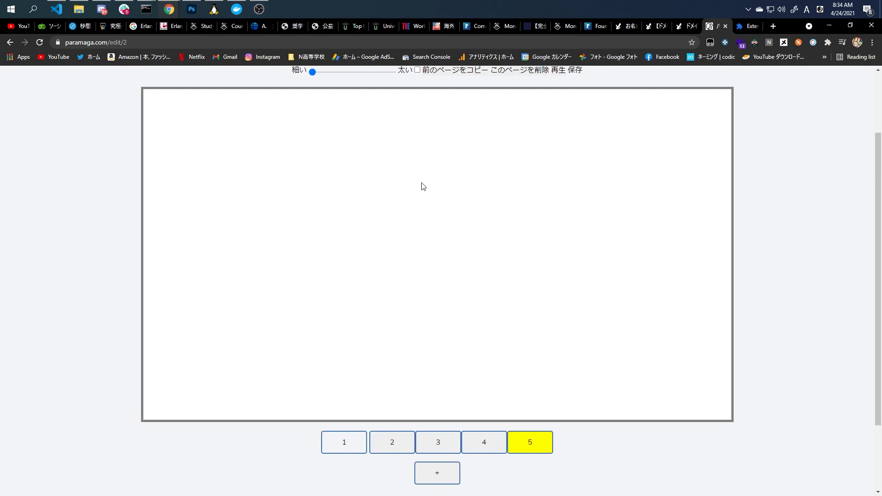
{"action": "left_click_drag", "start_coordinate": [461, 175], "coordinate": [434, 263]}
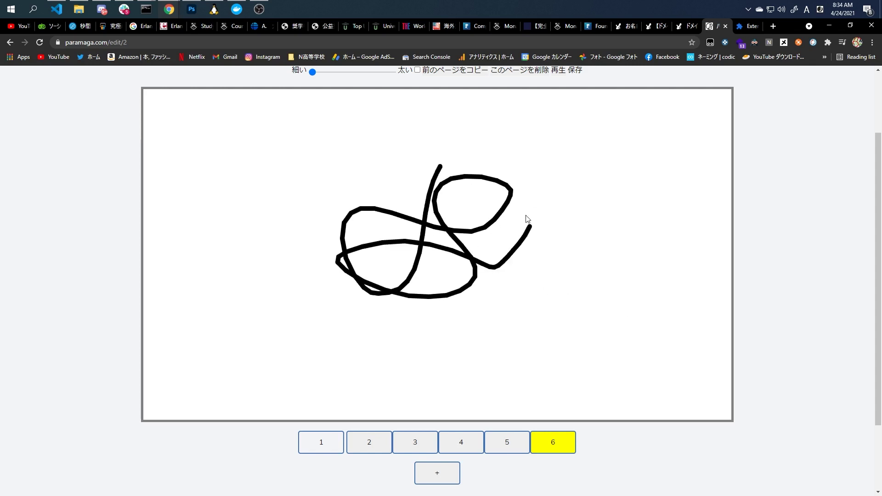
{"action": "mouse_move", "coordinate": [581, 355]}
{"action": "left_mouse_down"}
{"action": "mouse_move", "coordinate": [618, 310]}
{"action": "mouse_move", "coordinate": [547, 188]}
{"action": "mouse_move", "coordinate": [453, 168]}
{"action": "left_mouse_up"}
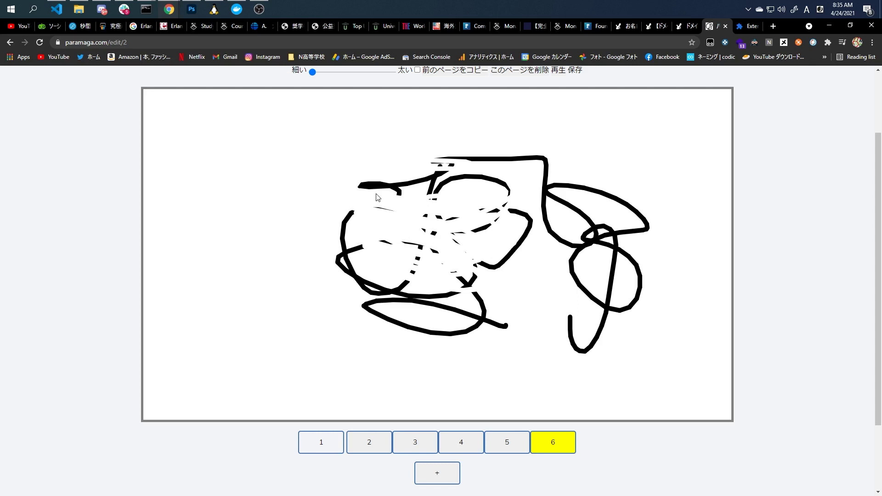
{"action": "mouse_move", "coordinate": [401, 182]}
{"action": "left_mouse_down"}
{"action": "mouse_move", "coordinate": [441, 216]}
{"action": "mouse_move", "coordinate": [390, 257]}
{"action": "mouse_move", "coordinate": [386, 248]}
{"action": "mouse_move", "coordinate": [420, 264]}
{"action": "left_mouse_up"}
{"action": "mouse_move", "coordinate": [369, 205]}
{"action": "left_mouse_down"}
{"action": "mouse_move", "coordinate": [514, 213]}
{"action": "mouse_move", "coordinate": [479, 204]}
{"action": "mouse_move", "coordinate": [404, 222]}
{"action": "mouse_move", "coordinate": [407, 195]}
{"action": "mouse_move", "coordinate": [439, 299]}
{"action": "mouse_move", "coordinate": [408, 289]}
{"action": "left_mouse_up"}
{"action": "left_click_drag", "start_coordinate": [436, 177], "coordinate": [375, 282]}
{"action": "left_click_drag", "start_coordinate": [472, 196], "coordinate": [455, 280]}
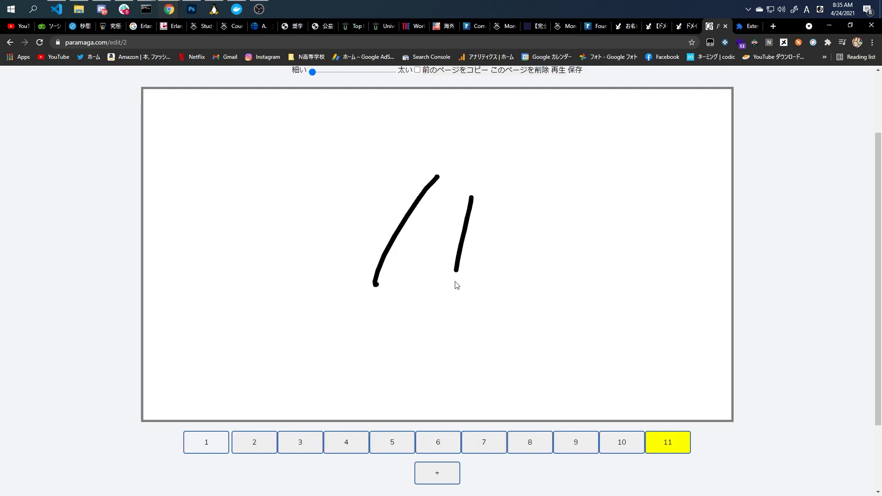
{"action": "scroll", "coordinate": [528, 280], "scroll_direction": "up", "scroll_amount": 2}
{"action": "scroll", "coordinate": [530, 280], "scroll_direction": "down", "scroll_amount": 2}
Delete page 9 with このページを削除.
{"action": "left_click", "coordinate": [568, 439]}
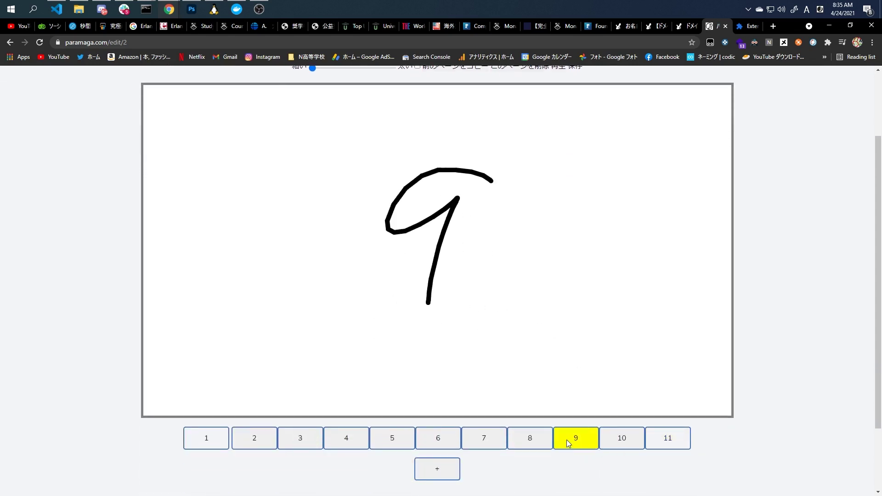
{"action": "scroll", "coordinate": [549, 208], "scroll_direction": "up", "scroll_amount": 2}
{"action": "left_click", "coordinate": [540, 158]}
{"action": "scroll", "coordinate": [531, 183], "scroll_direction": "down", "scroll_amount": 3}
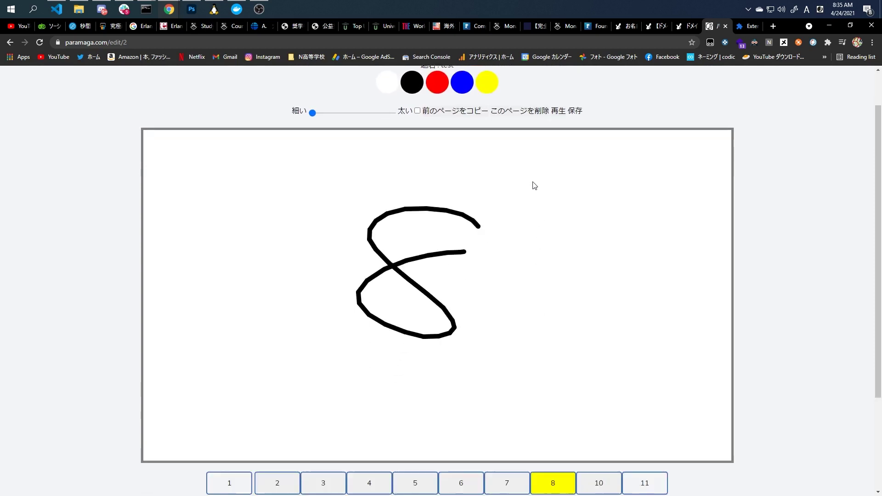
Insert a new page 9 after page 8, draw on it, and undo the extra stroke.
{"action": "left_click", "coordinate": [589, 402]}
{"action": "left_click", "coordinate": [569, 395]}
{"action": "left_click", "coordinate": [588, 397]}
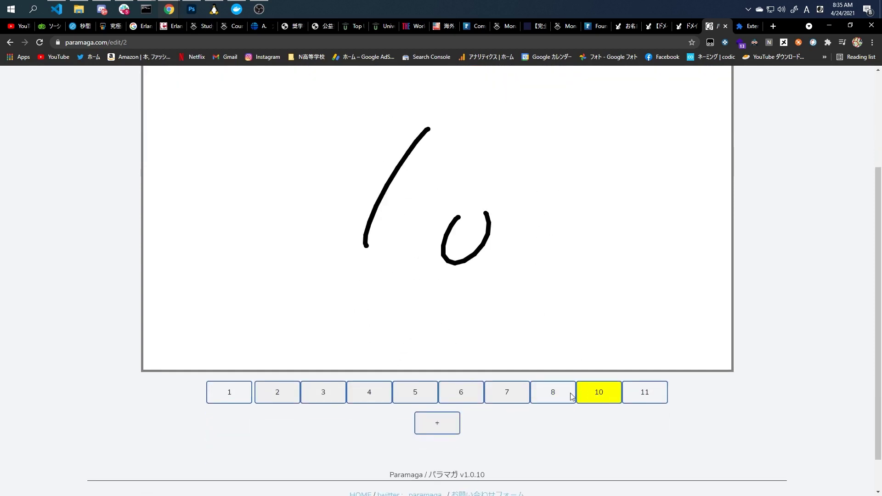
{"action": "left_click", "coordinate": [557, 399]}
{"action": "left_click", "coordinate": [506, 427]}
{"action": "scroll", "coordinate": [415, 257], "scroll_direction": "up", "scroll_amount": 3}
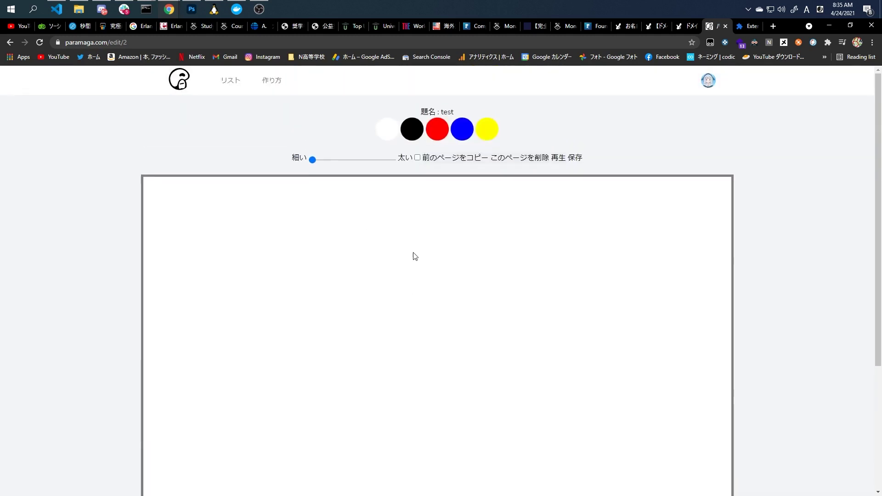
{"action": "scroll", "coordinate": [457, 258], "scroll_direction": "down", "scroll_amount": 2}
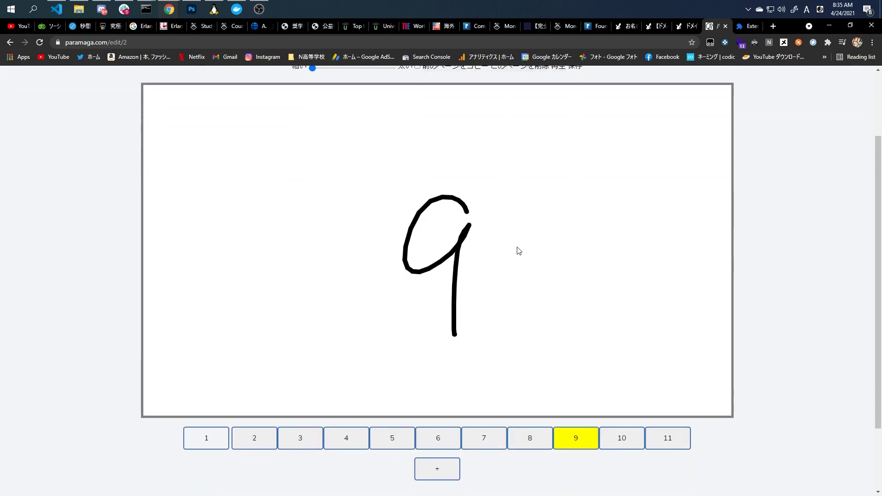
{"action": "key", "text": "ctrl+z"}
{"action": "scroll", "coordinate": [544, 285], "scroll_direction": "up", "scroll_amount": 1}
Dismiss the save dialog and delete page 7.
{"action": "left_click", "coordinate": [575, 112]}
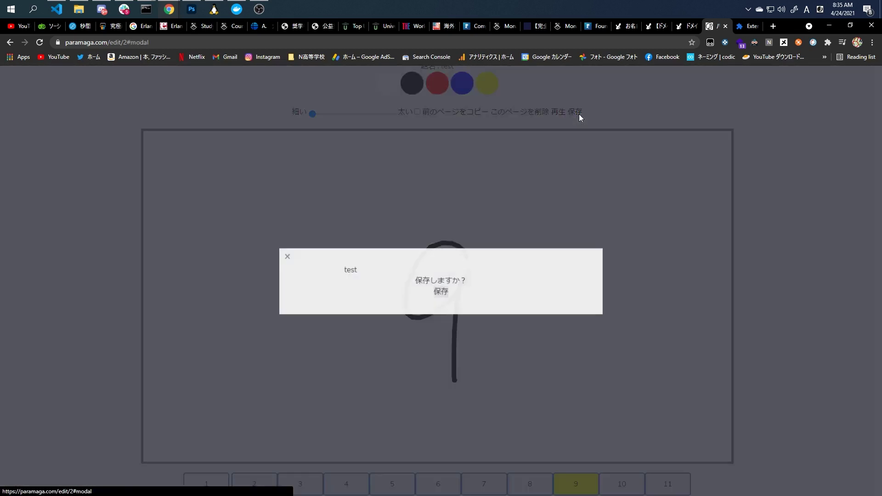
{"action": "left_click", "coordinate": [288, 257]}
{"action": "scroll", "coordinate": [496, 387], "scroll_direction": "down", "scroll_amount": 2}
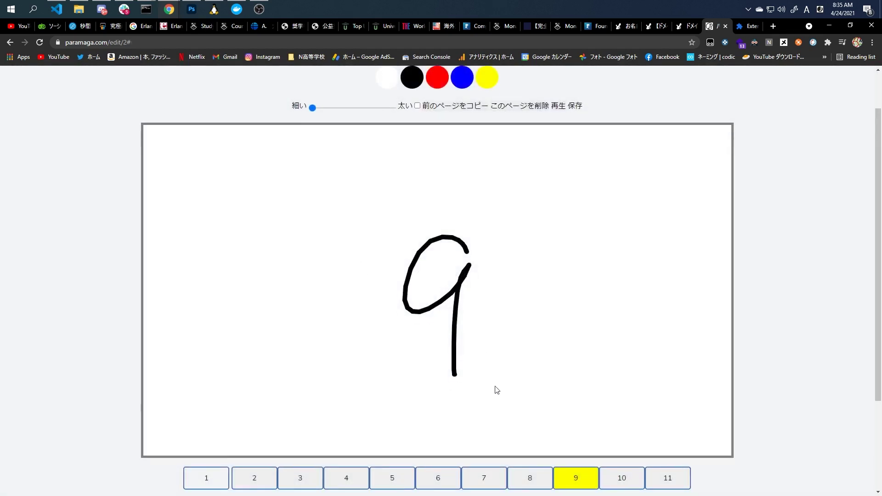
{"action": "left_click", "coordinate": [487, 394]}
{"action": "scroll", "coordinate": [513, 320], "scroll_direction": "up", "scroll_amount": 1}
{"action": "scroll", "coordinate": [533, 120], "scroll_direction": "up", "scroll_amount": 1}
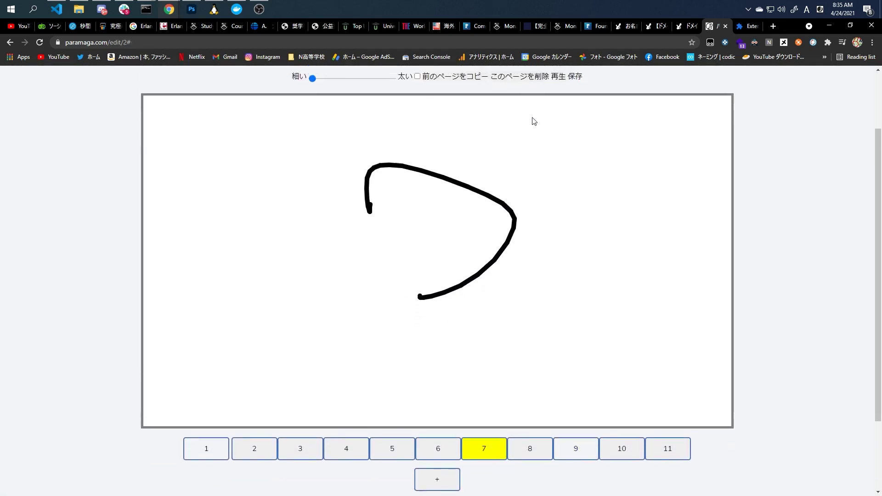
{"action": "left_click", "coordinate": [523, 113]}
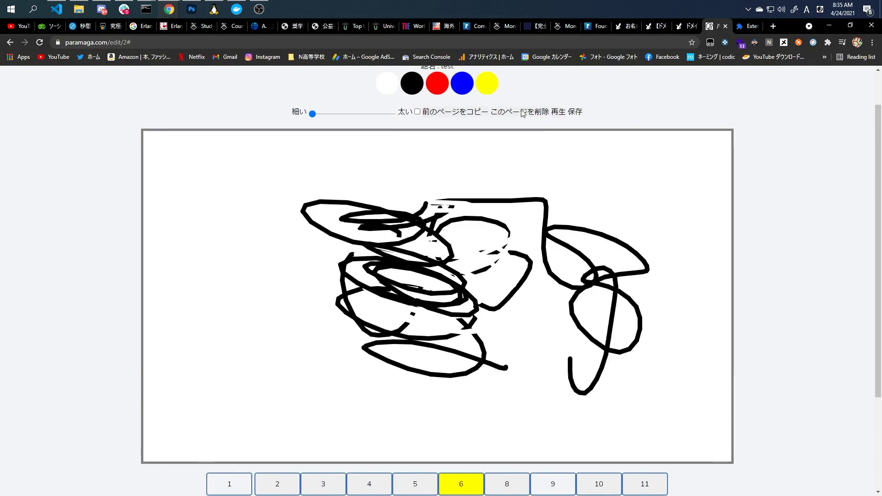
Attempt saving twice, accepting the missing-page warnings and closing the save prompts.
{"action": "left_click", "coordinate": [574, 112]}
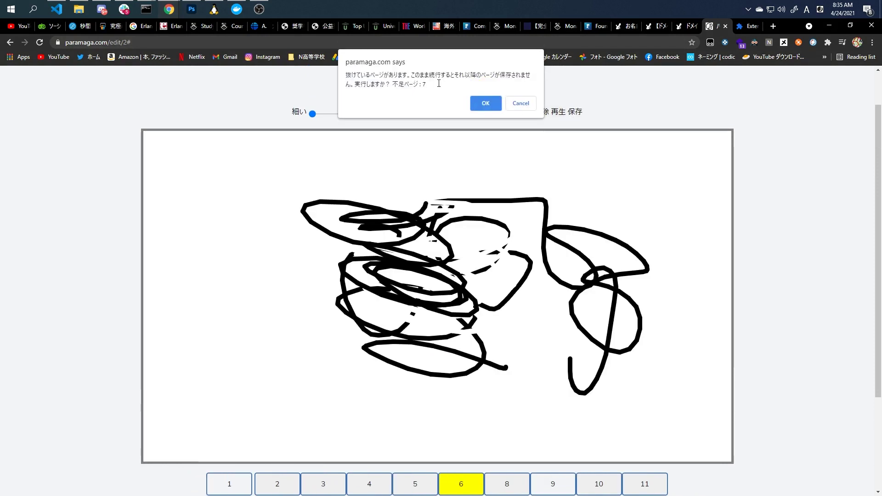
{"action": "left_click_drag", "start_coordinate": [394, 80], "coordinate": [345, 74]}
{"action": "left_click", "coordinate": [364, 79]}
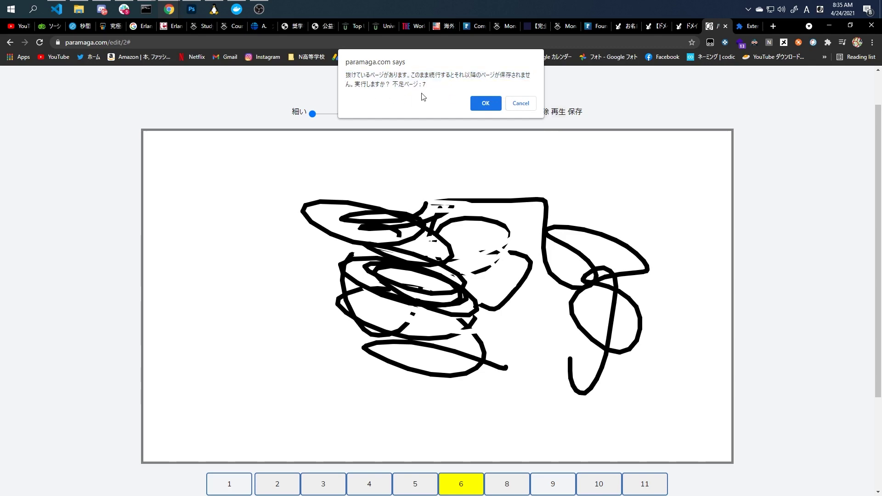
{"action": "left_click", "coordinate": [493, 108]}
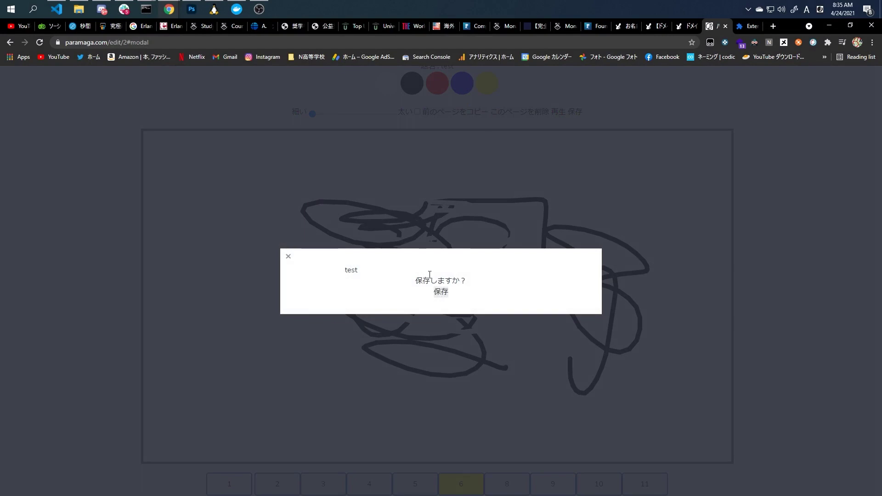
{"action": "left_click", "coordinate": [289, 259]}
{"action": "left_click", "coordinate": [574, 111]}
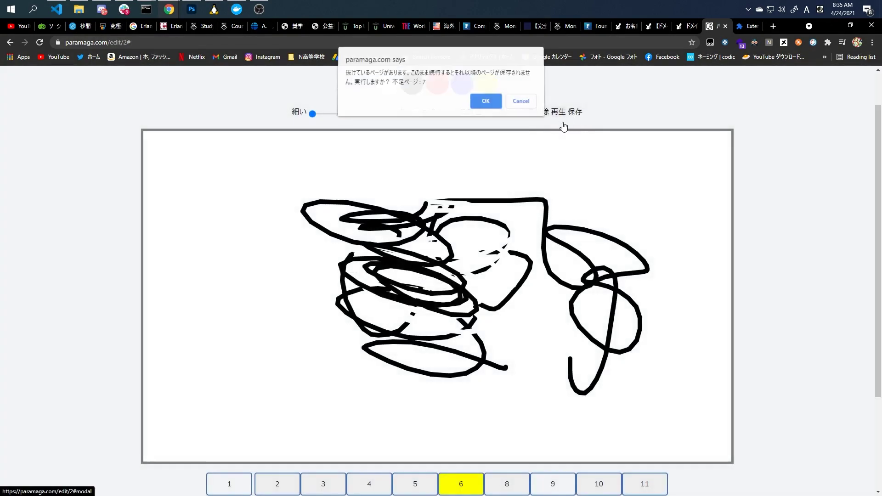
{"action": "left_click", "coordinate": [486, 102]}
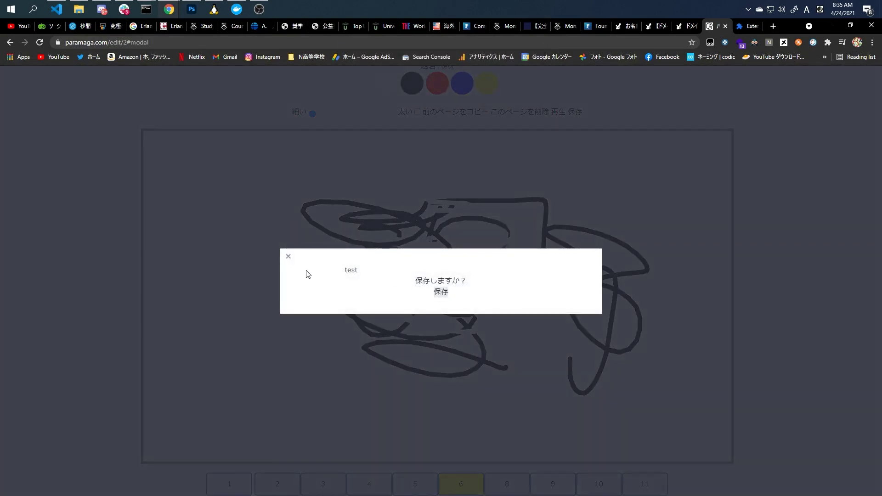
{"action": "left_click", "coordinate": [288, 256]}
Add a new blank page 7 after selecting page 8, draw a 7, and save.
{"action": "scroll", "coordinate": [514, 344], "scroll_direction": "down", "scroll_amount": 2}
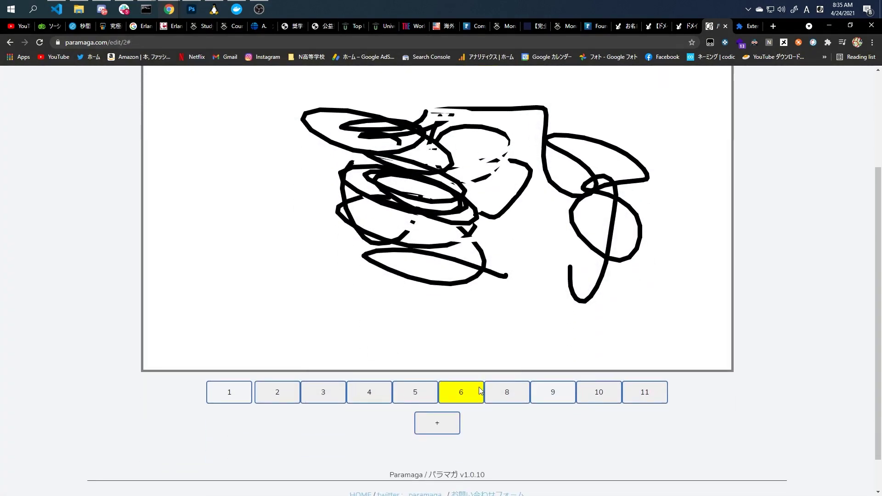
{"action": "left_click", "coordinate": [497, 391]}
{"action": "left_click", "coordinate": [470, 388]}
{"action": "scroll", "coordinate": [477, 377], "scroll_direction": "up", "scroll_amount": 2}
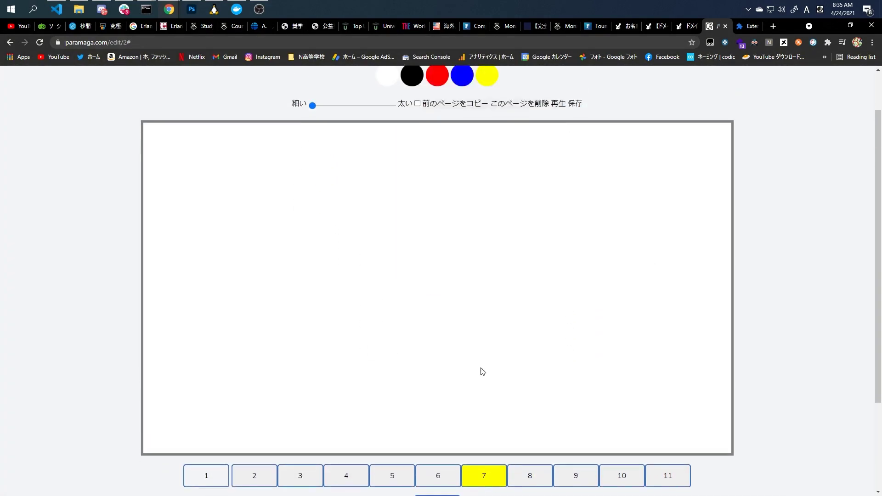
{"action": "left_click_drag", "start_coordinate": [380, 281], "coordinate": [417, 360]}
{"action": "left_click", "coordinate": [573, 112]}
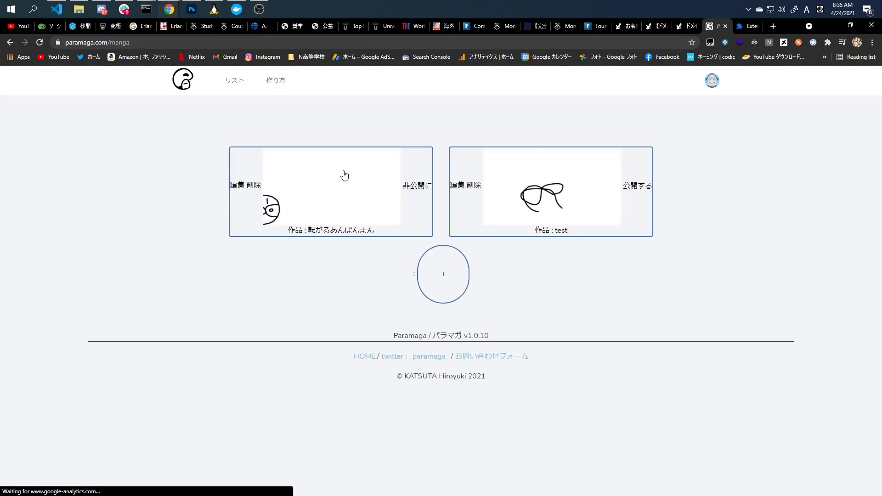
Preview the test flip-book twice, then publish it with 公開する on its card.
{"action": "left_click", "coordinate": [500, 195]}
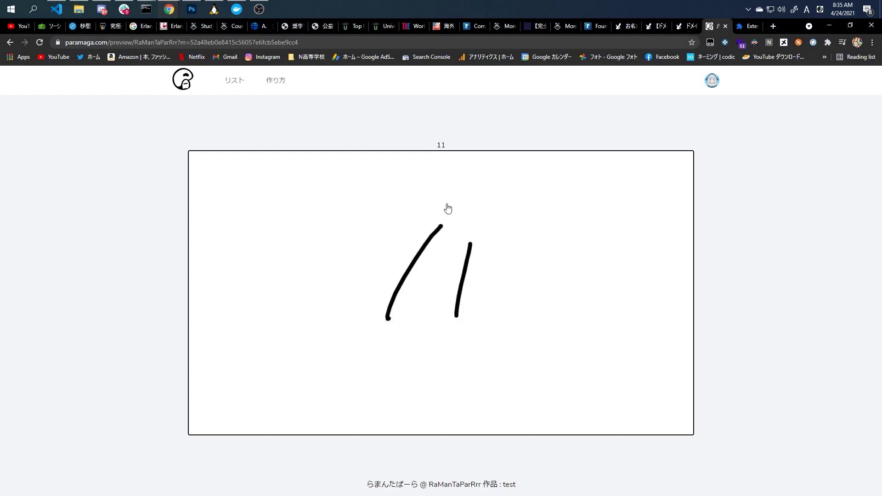
{"action": "left_click", "coordinate": [236, 94]}
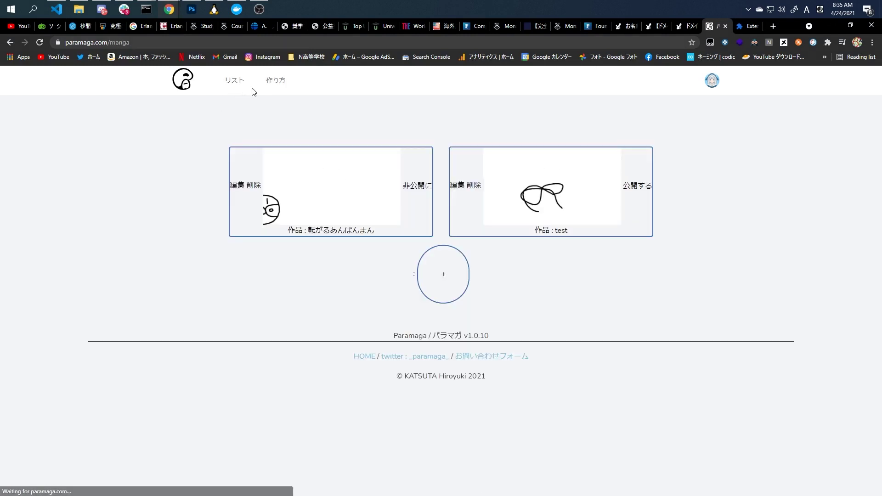
{"action": "left_click", "coordinate": [530, 188]}
{"action": "key", "text": "alt+Left"}
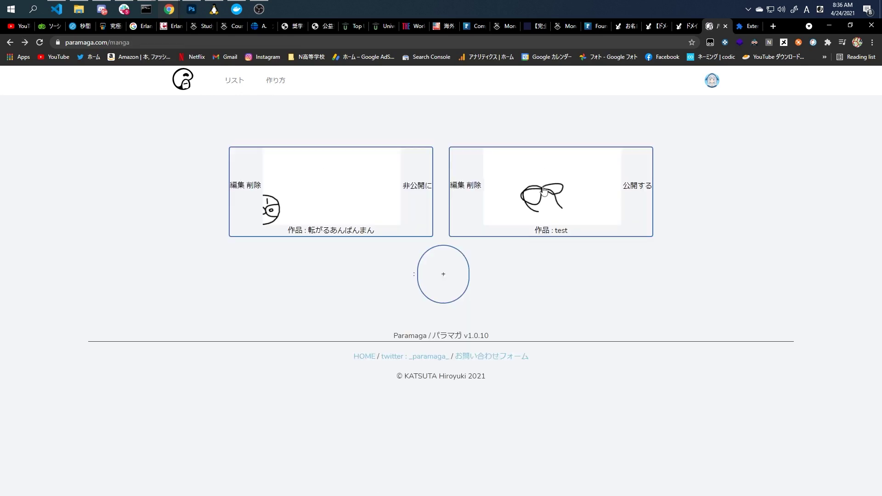
{"action": "left_click", "coordinate": [637, 188]}
Set the test work to 非公開 from the works list, then make it public again.
{"action": "left_click", "coordinate": [188, 82]}
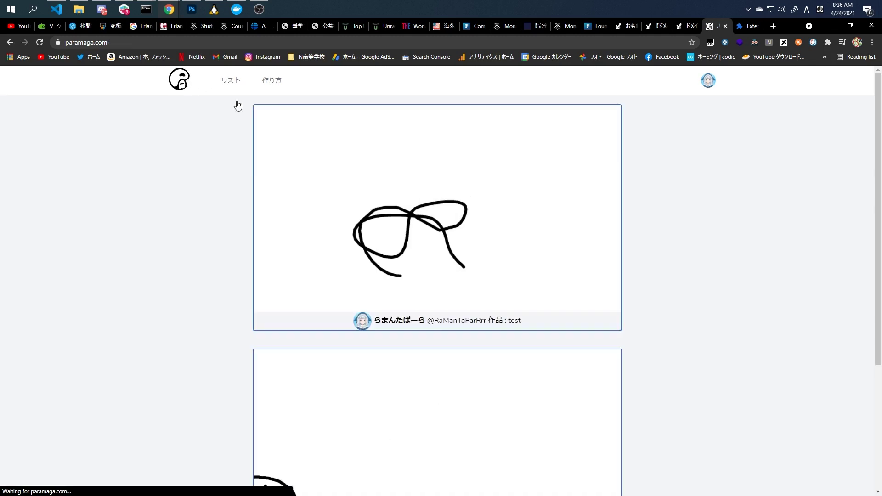
{"action": "scroll", "coordinate": [413, 191], "scroll_direction": "down", "scroll_amount": 3}
{"action": "scroll", "coordinate": [416, 191], "scroll_direction": "up", "scroll_amount": 3}
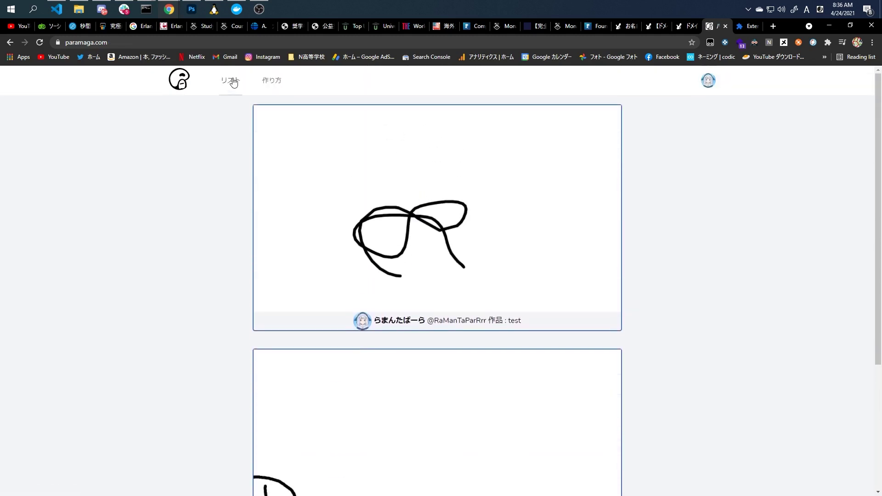
{"action": "left_click", "coordinate": [234, 82]}
{"action": "left_click", "coordinate": [636, 187]}
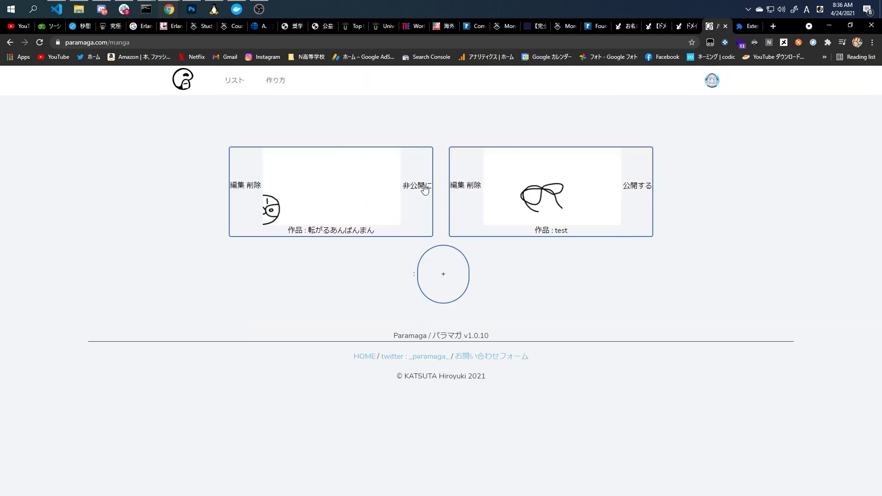
{"action": "left_click", "coordinate": [190, 90]}
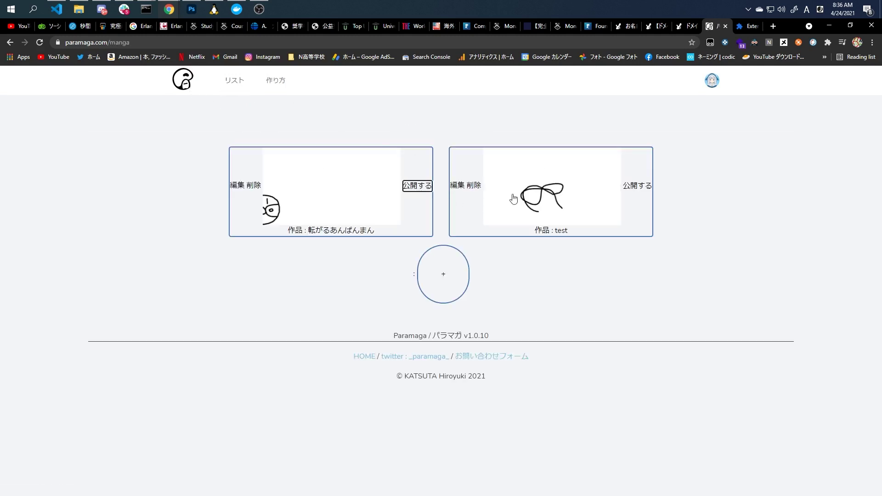
{"action": "left_click", "coordinate": [629, 194]}
Open test from the home feed, play its animation, and like it.
{"action": "left_click", "coordinate": [186, 90]}
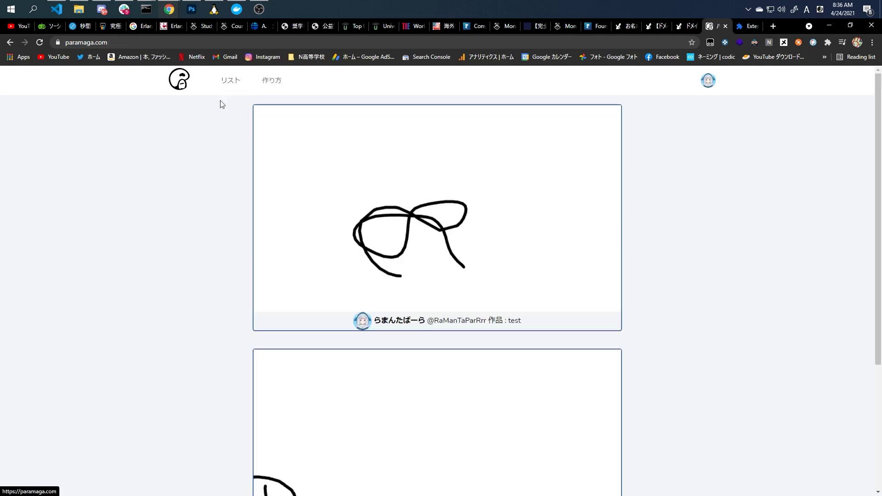
{"action": "scroll", "coordinate": [387, 187], "scroll_direction": "down", "scroll_amount": 3}
{"action": "scroll", "coordinate": [388, 186], "scroll_direction": "up", "scroll_amount": 2}
{"action": "left_click", "coordinate": [453, 233]}
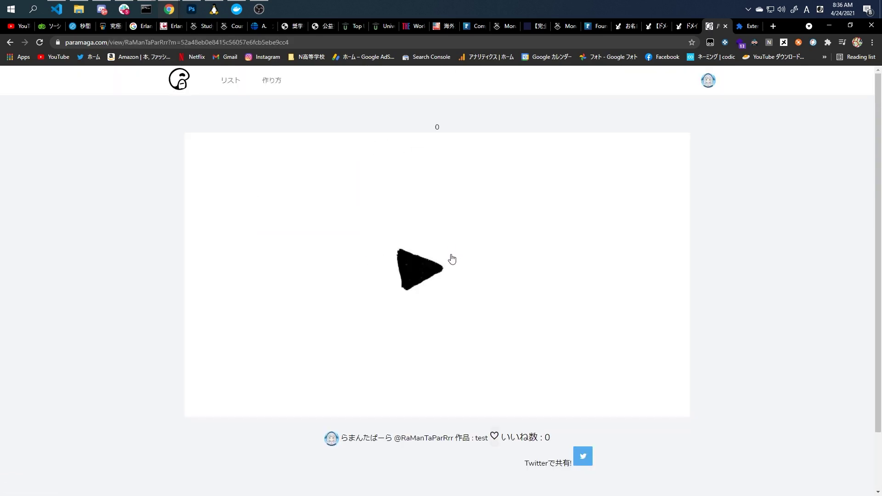
{"action": "left_click", "coordinate": [451, 259]}
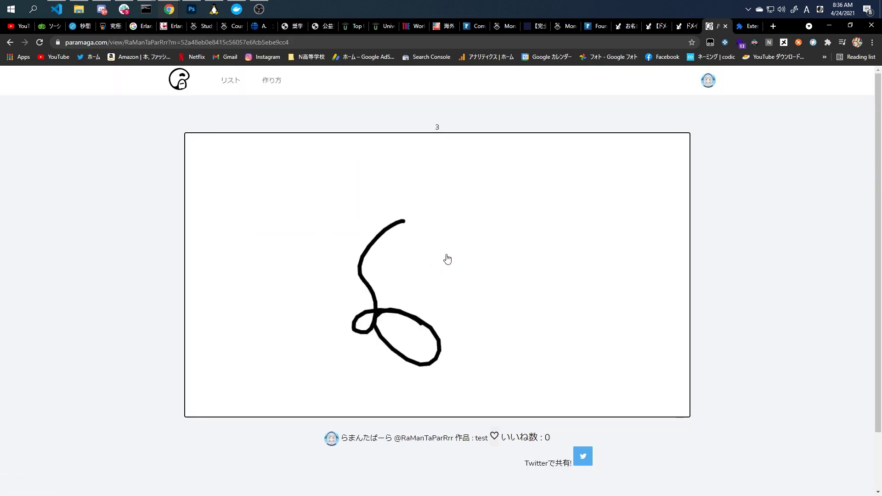
{"action": "left_click", "coordinate": [502, 433]}
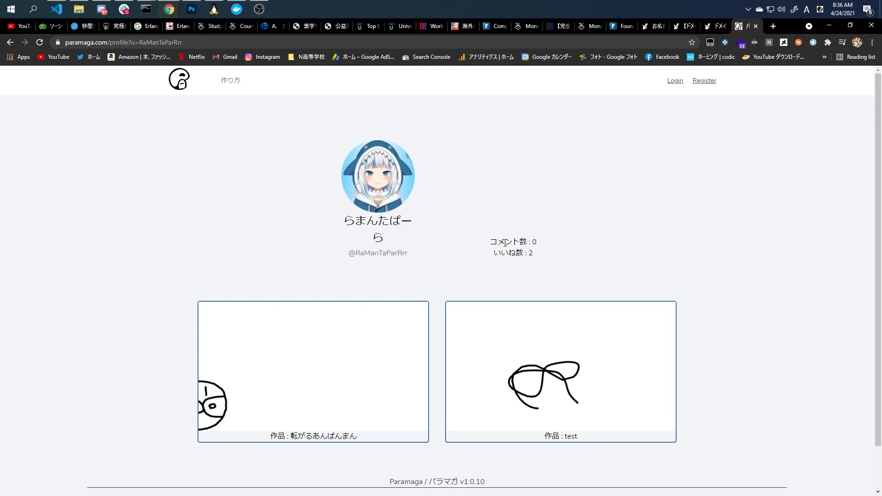
View test, 転がるあんぱんまん, and test again from the profile, returning each time.
{"action": "left_click_drag", "start_coordinate": [505, 243], "coordinate": [561, 265]}
{"action": "scroll", "coordinate": [571, 291], "scroll_direction": "down", "scroll_amount": 1}
{"action": "left_click", "coordinate": [557, 253]}
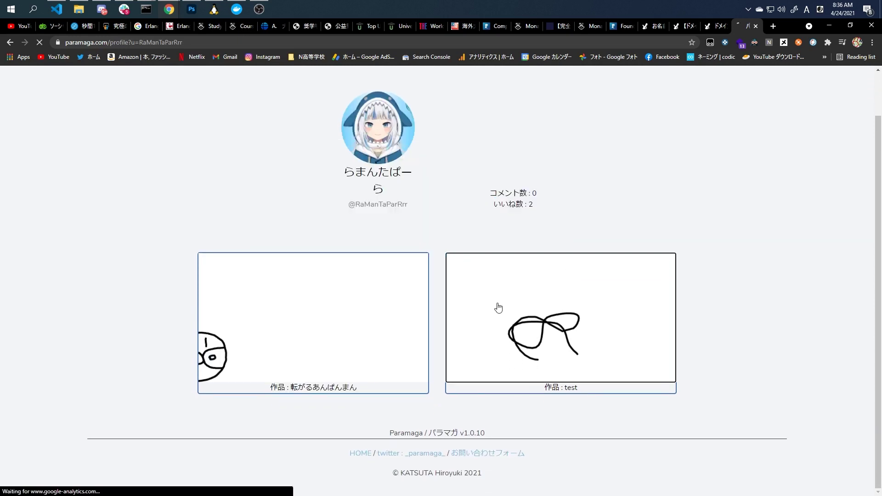
{"action": "key", "text": "alt+Left"}
{"action": "left_click", "coordinate": [384, 293]}
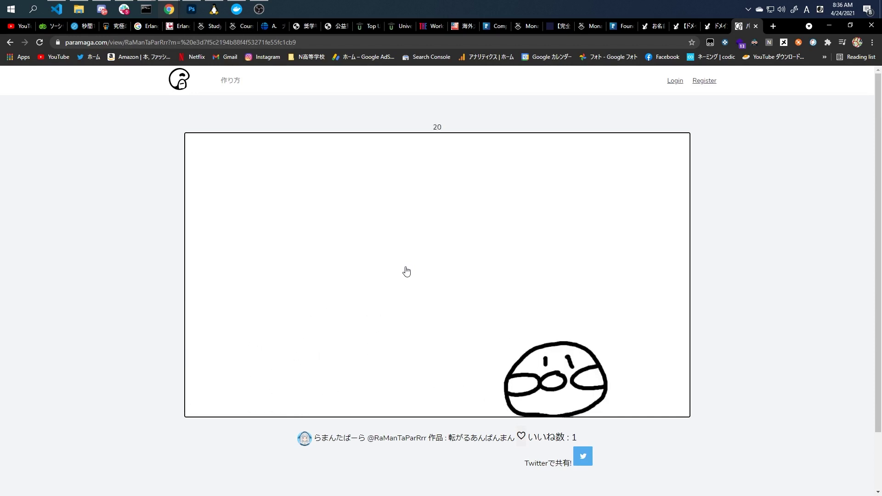
{"action": "key", "text": "alt+Left"}
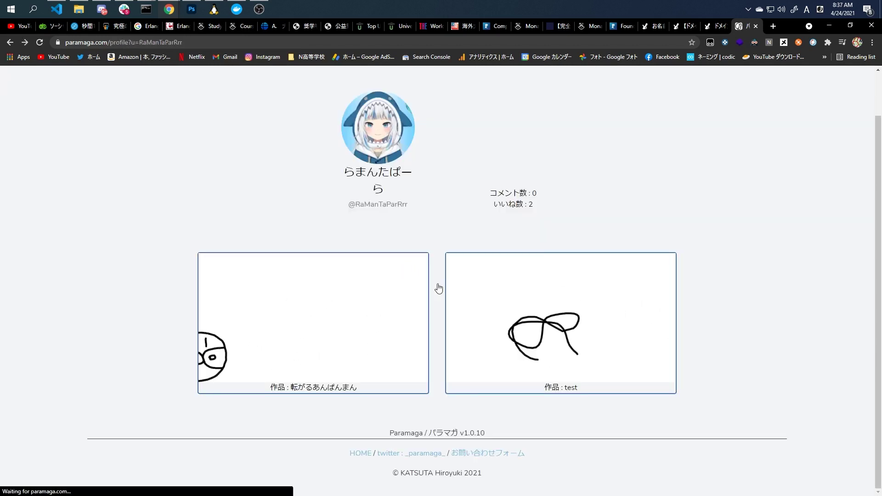
{"action": "left_click", "coordinate": [524, 322]}
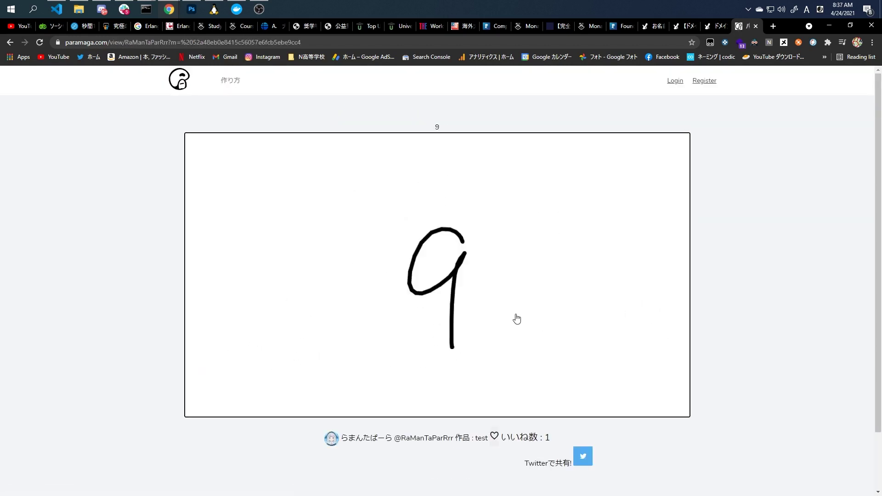
{"action": "key", "text": "alt+Left"}
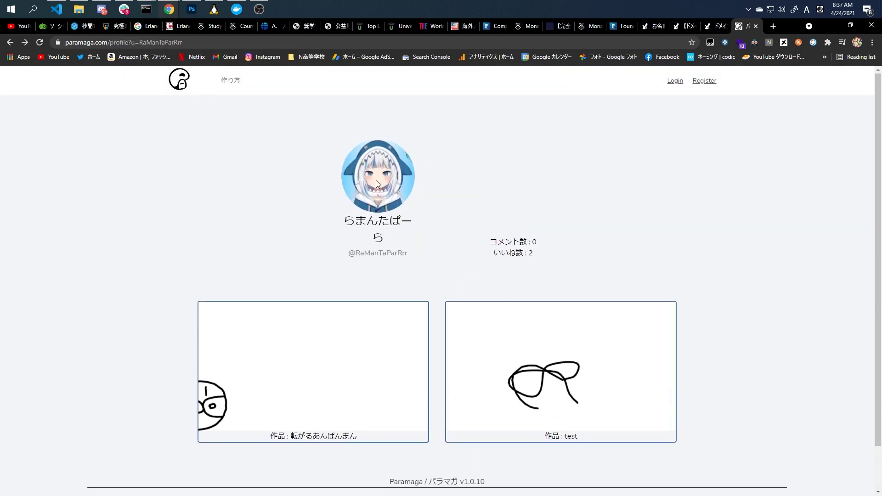
Open the パラマガでのパラパラ漫画の作り方！ how-to guide.
{"action": "left_click", "coordinate": [220, 85]}
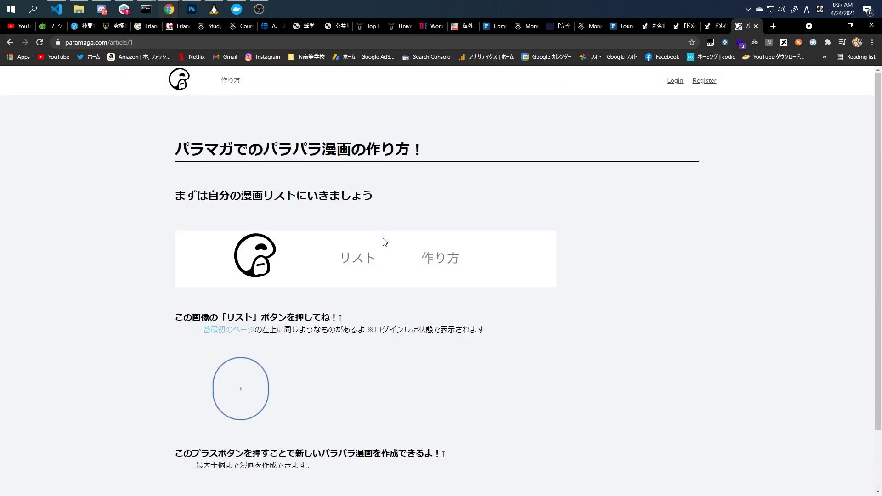
{"action": "scroll", "coordinate": [382, 240], "scroll_direction": "down", "scroll_amount": 1}
{"action": "scroll", "coordinate": [385, 243], "scroll_direction": "up", "scroll_amount": 1}
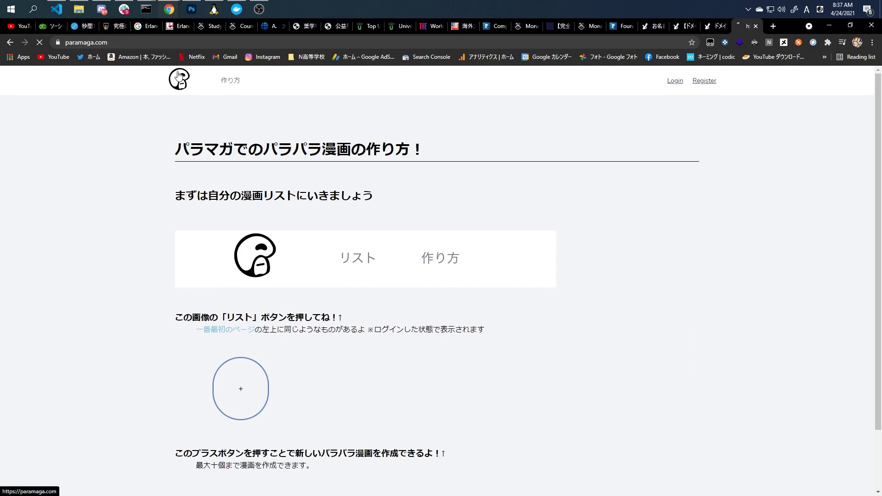